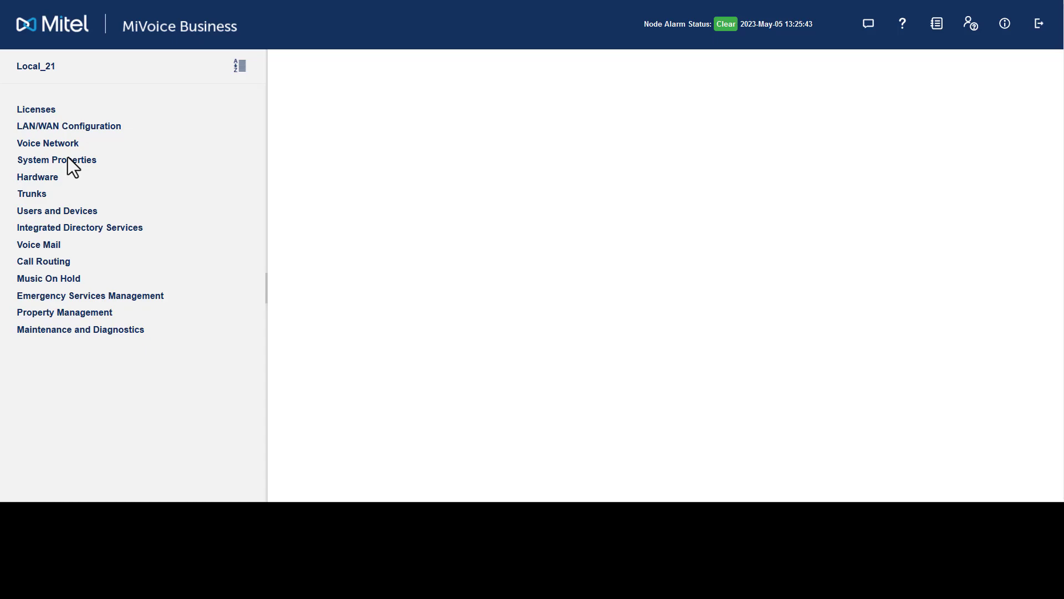
Step: Open Class of Service Options under System Properties > System Feature Settings
left_click(68, 159)
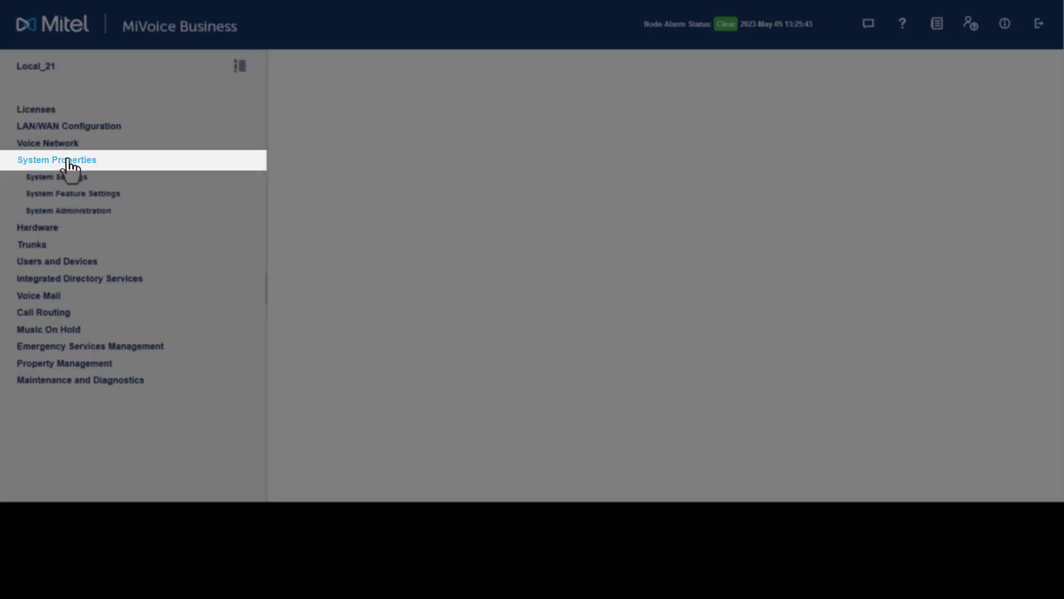
left_click(66, 200)
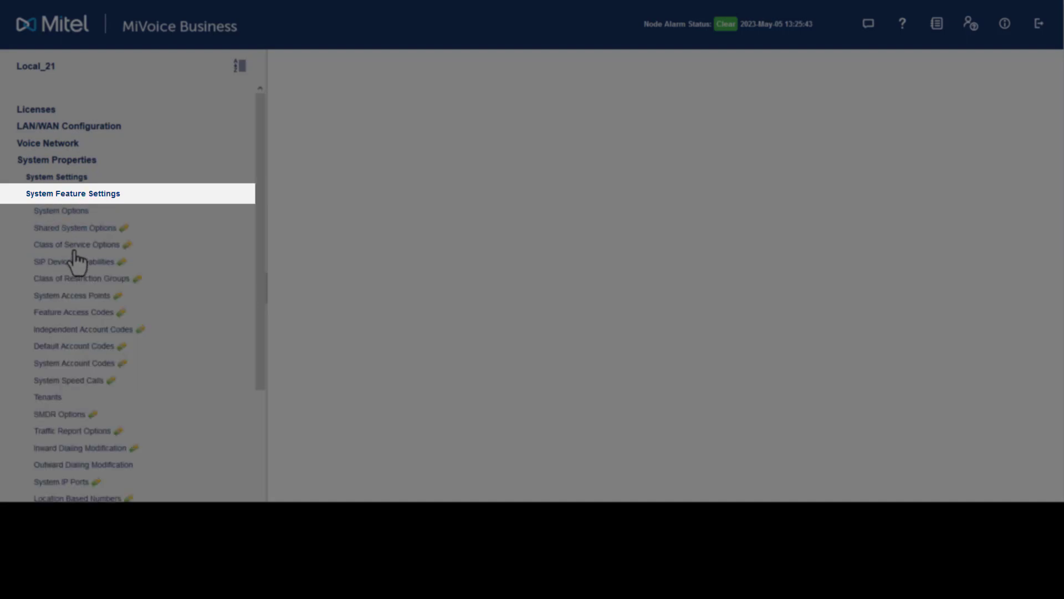
left_click(74, 251)
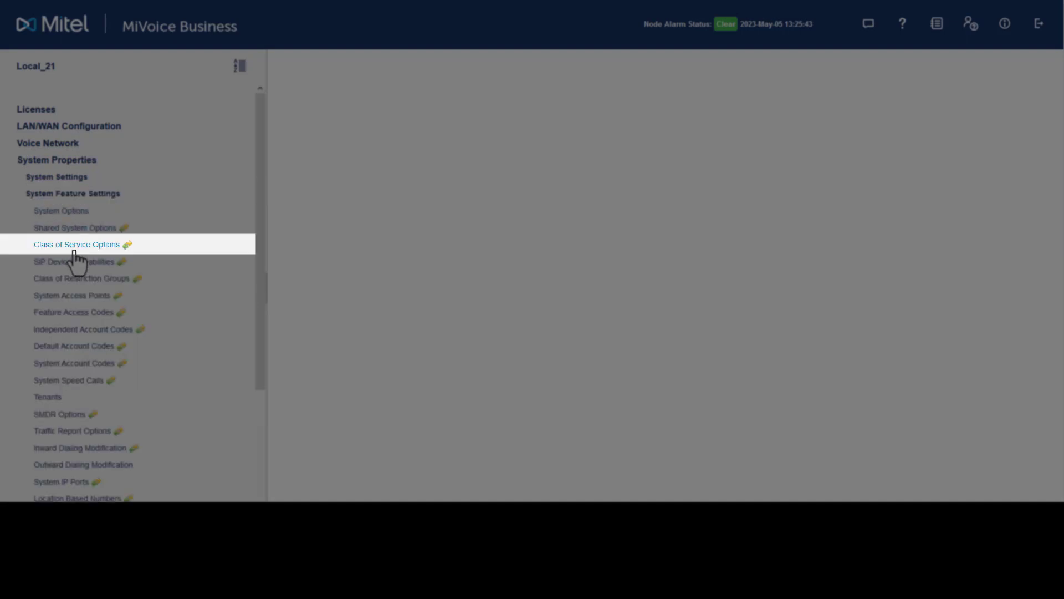
Step: Jump to Class of Service Number 80, the Voicemail entry
left_click(480, 128)
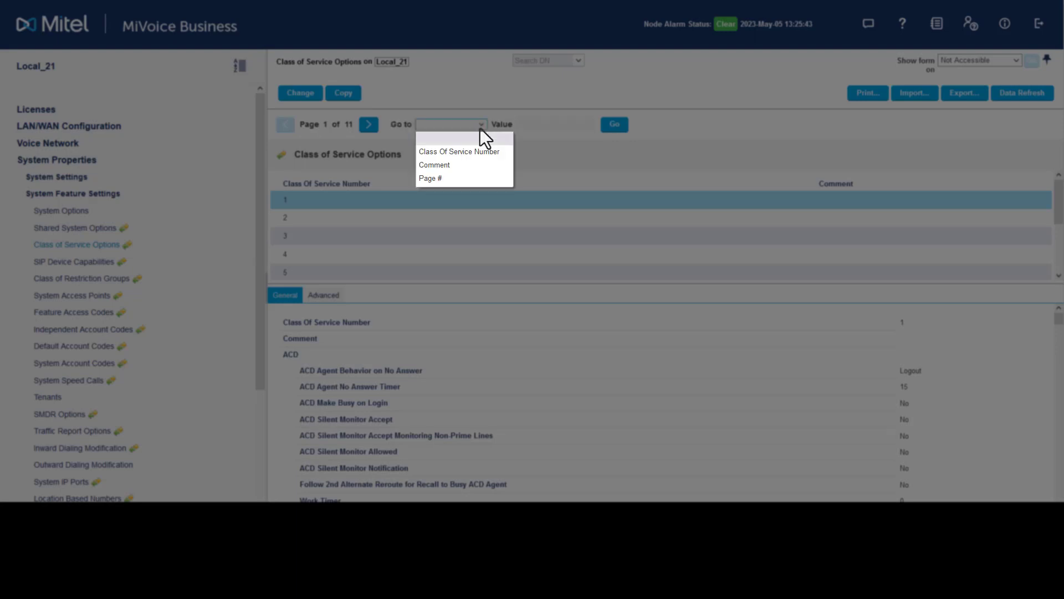
left_click(477, 154)
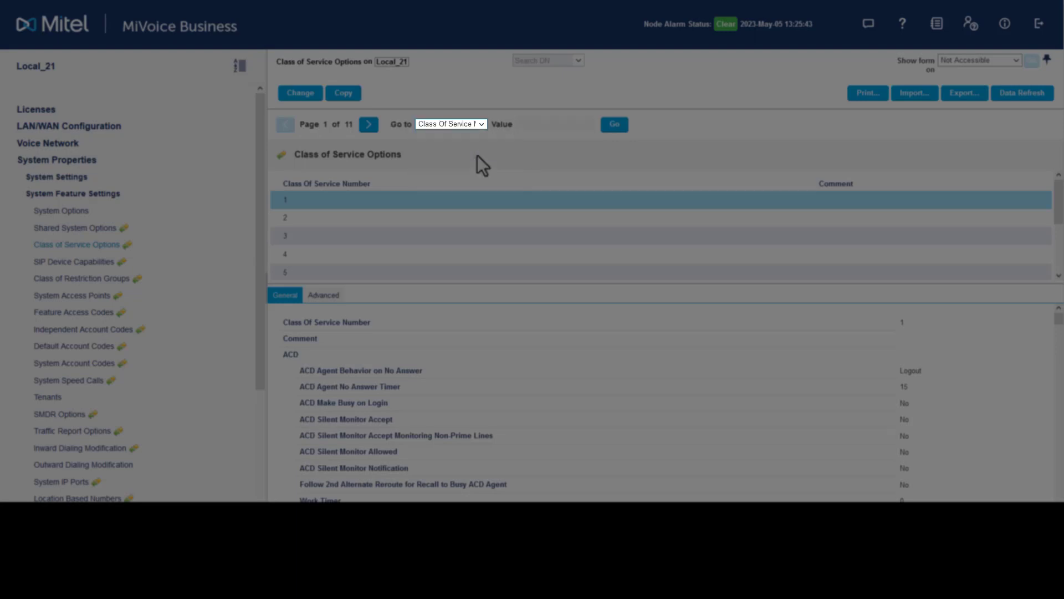
left_click(535, 125)
left_click(535, 125)
type("8")
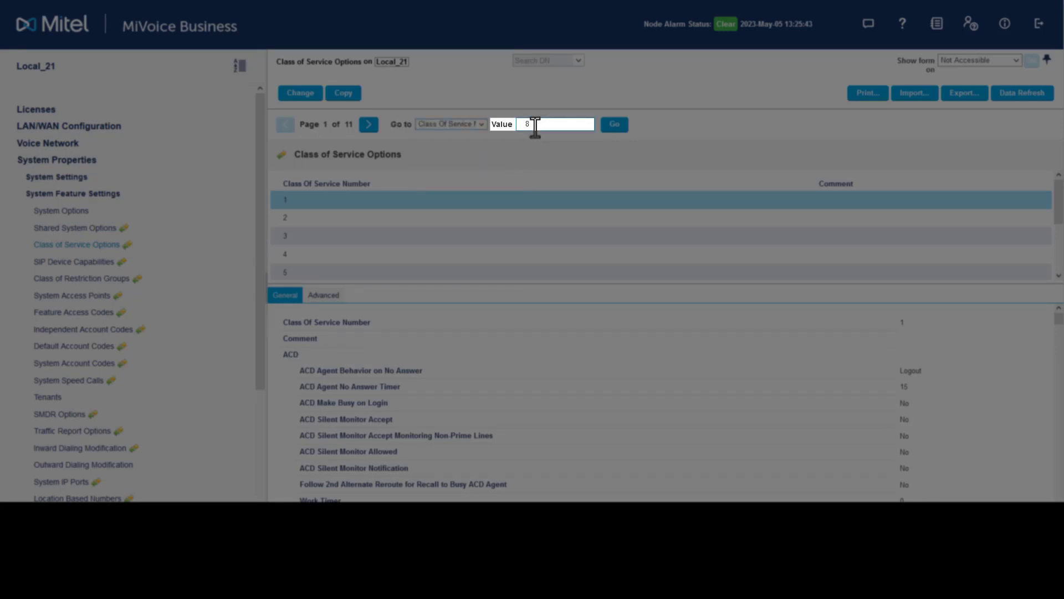
type("0")
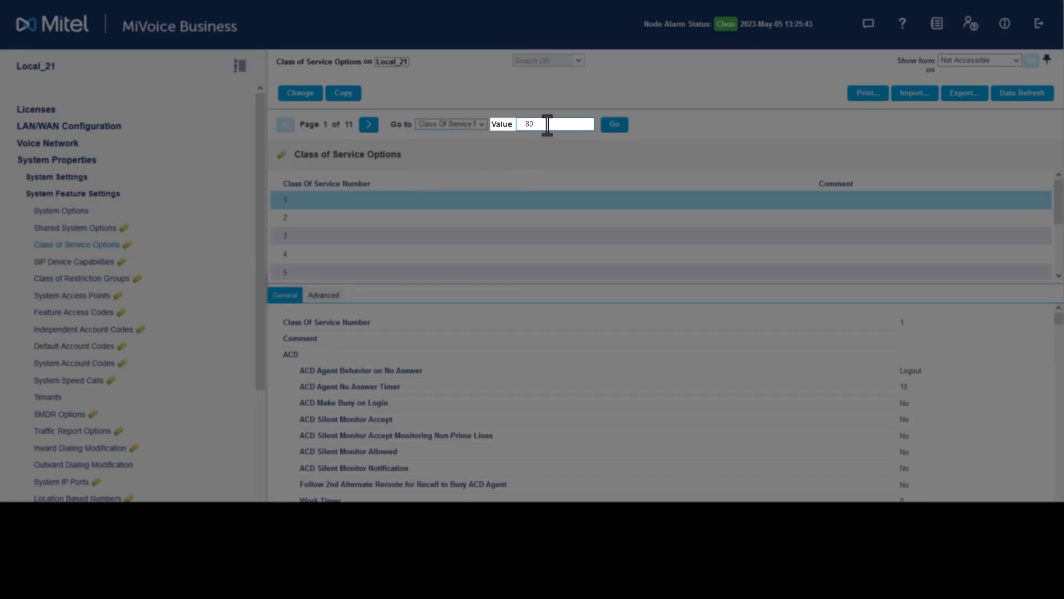
left_click(614, 125)
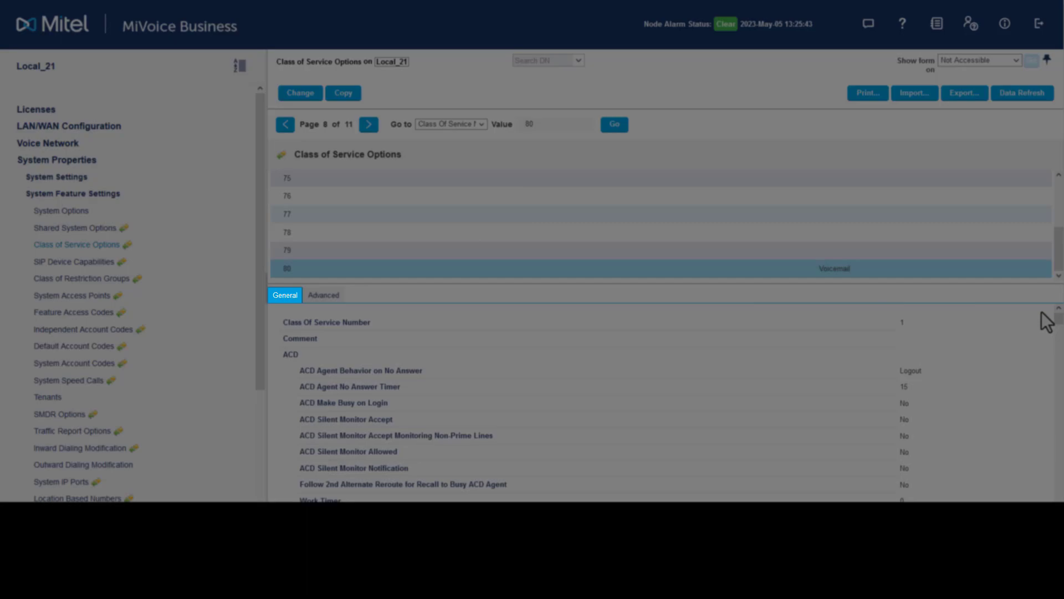
Step: Check class of service 80's Voice Mail options and confirm Voice Mail Softkey is Yes
scroll(1059, 328, "down", 8)
scroll(1056, 465, "down", 5)
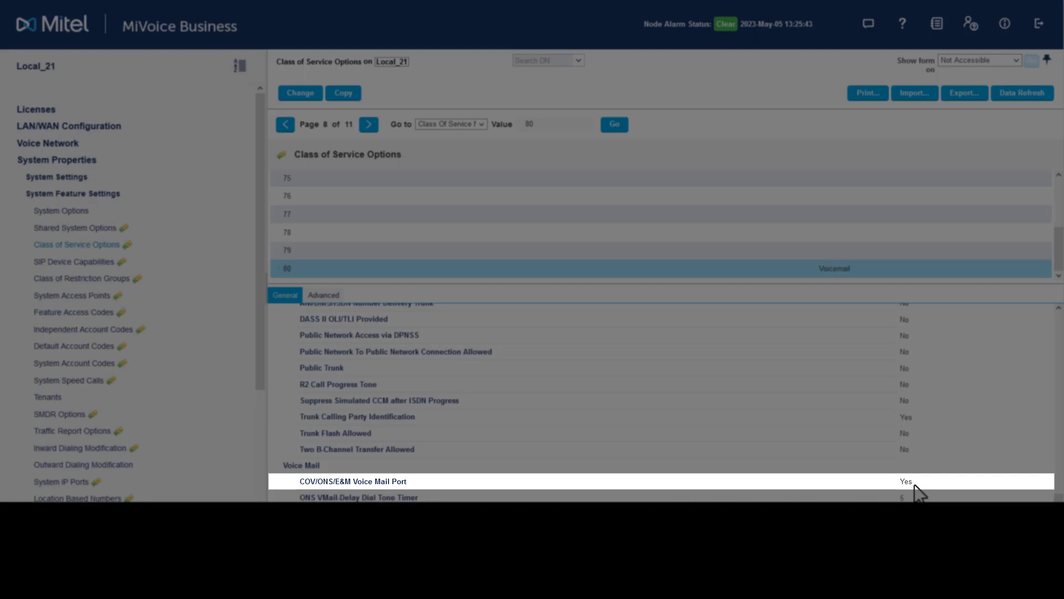
left_click(332, 297)
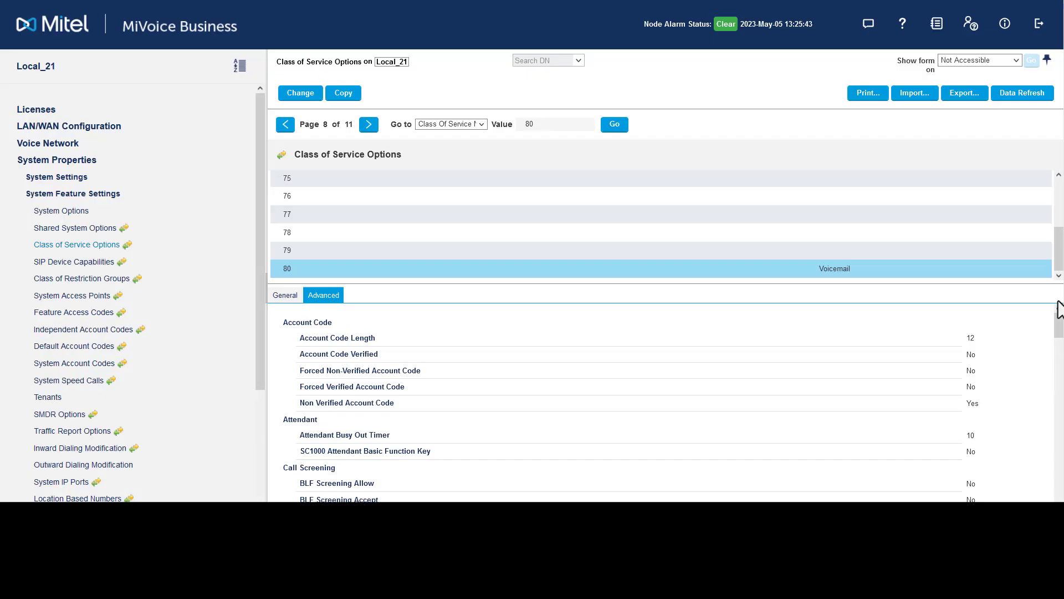
left_click_drag(1058, 309, 1059, 418)
scroll(342, 439, "down", 10)
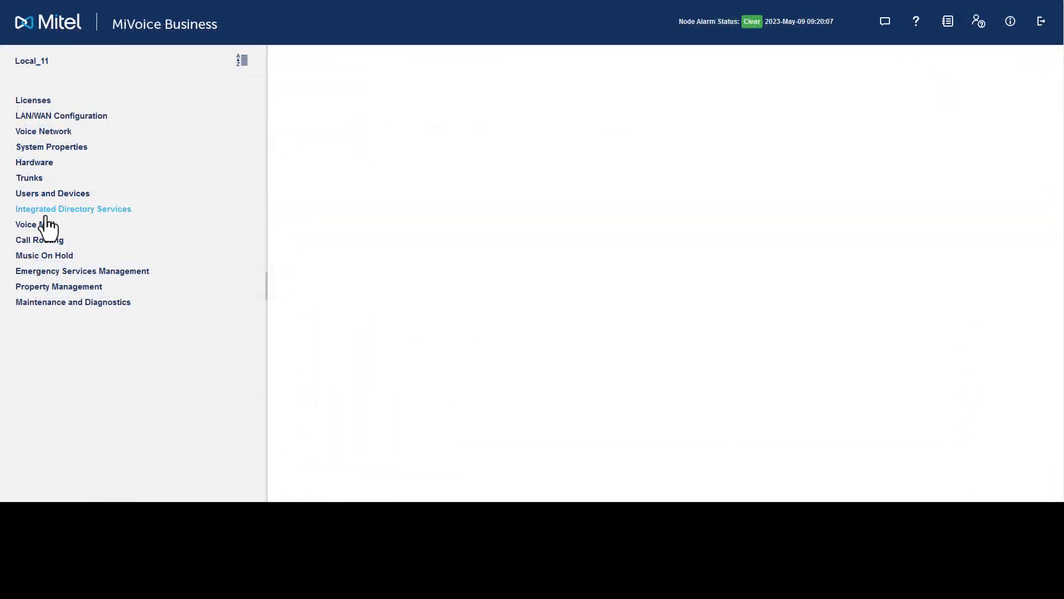
Step: Open VM Port Capacity under Voice Mail > System Settings
left_click(40, 224)
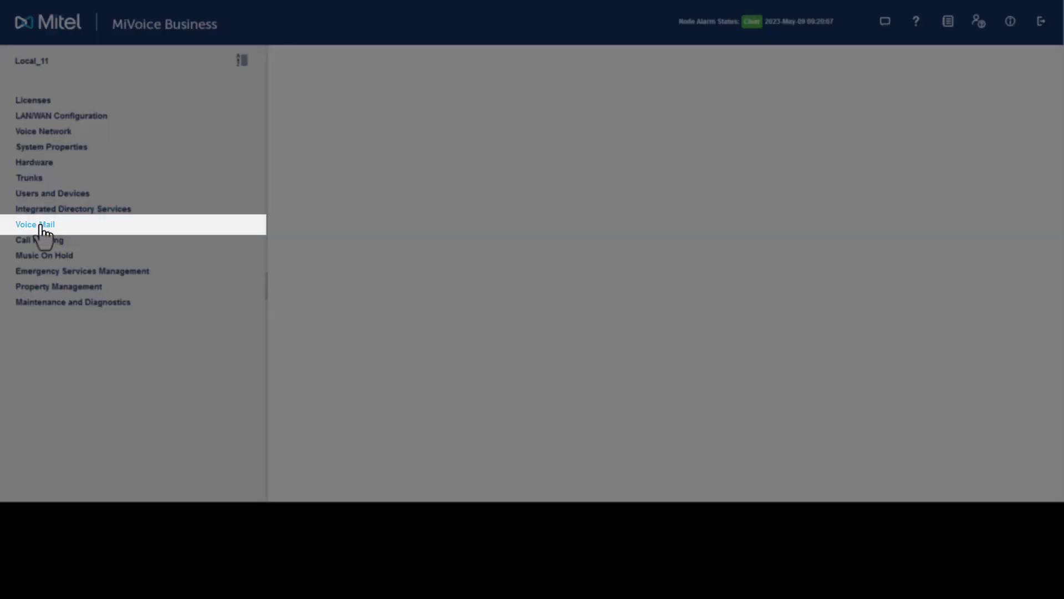
left_click(40, 227)
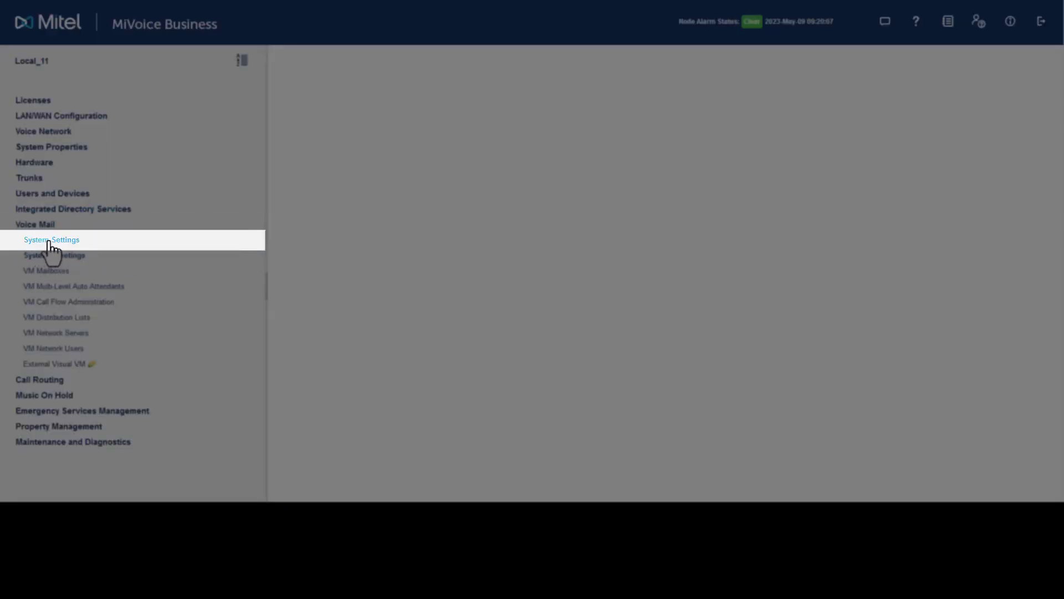
left_click(48, 243)
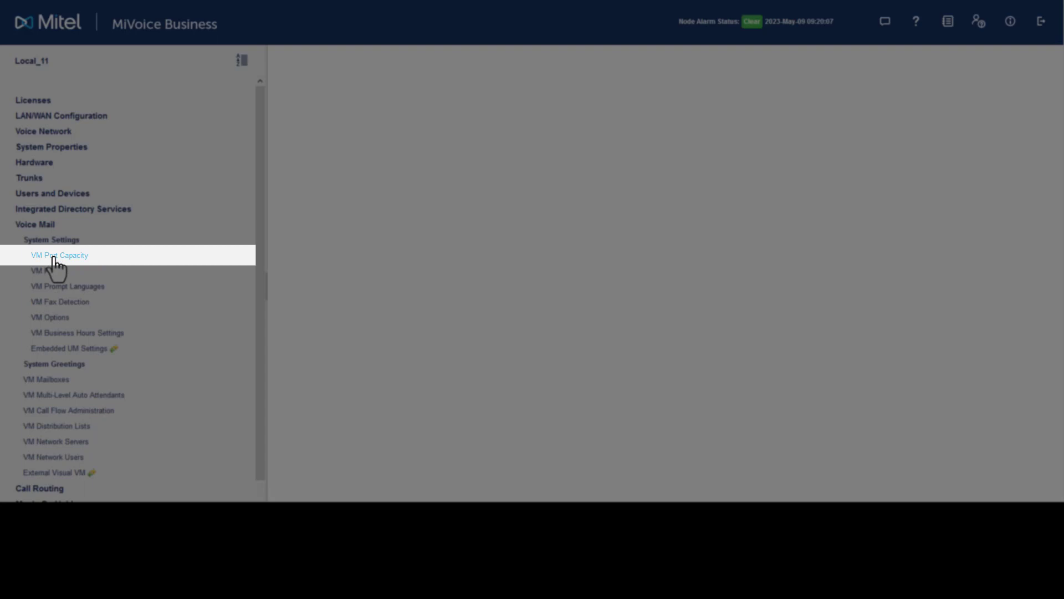
left_click(54, 256)
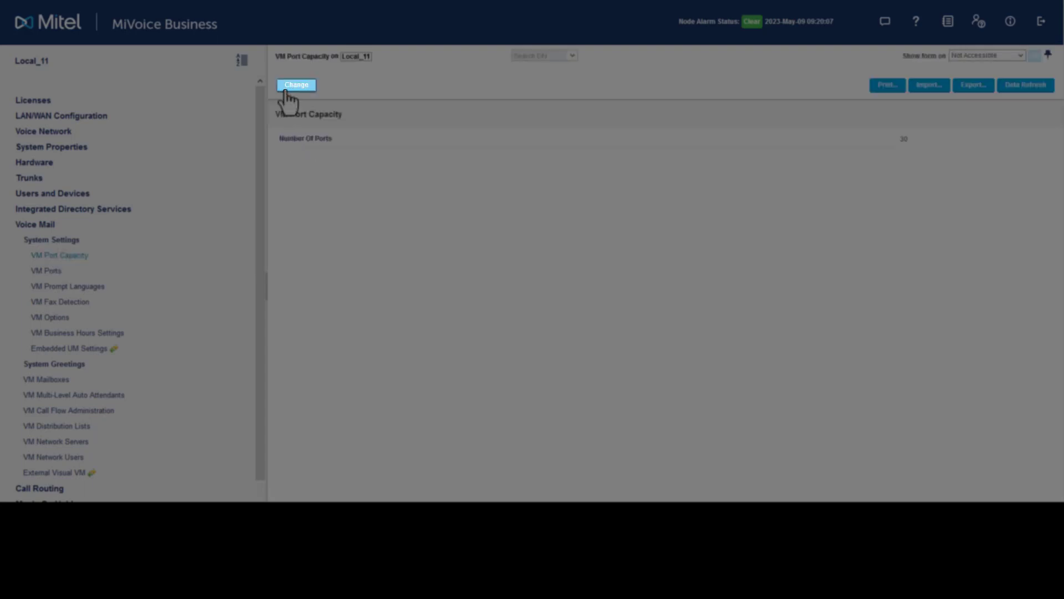
Step: Change the voice mail port count to 12, accepting the reboot warning
left_click(297, 85)
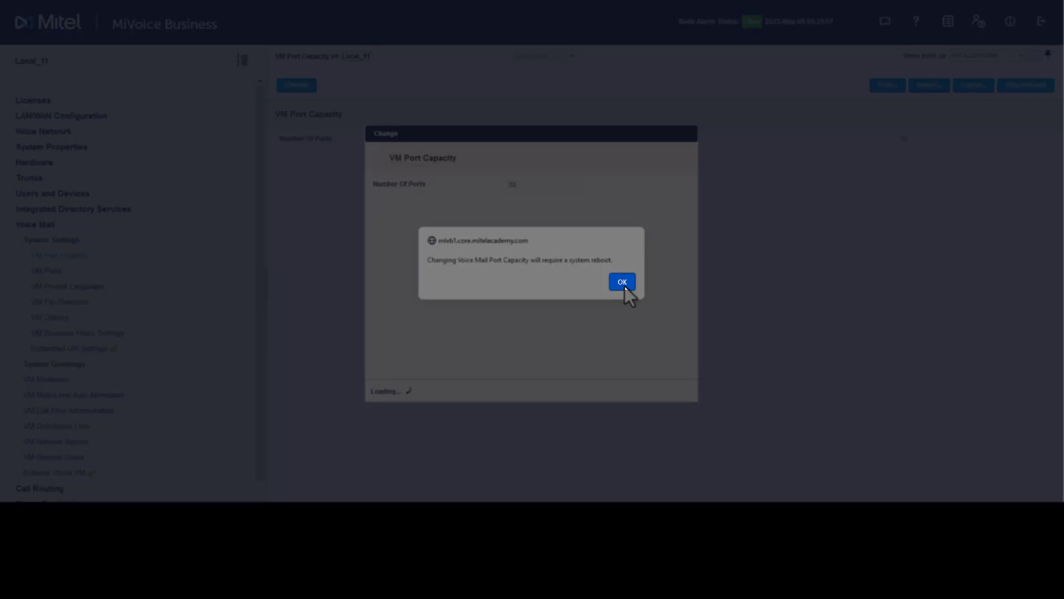
left_click(622, 282)
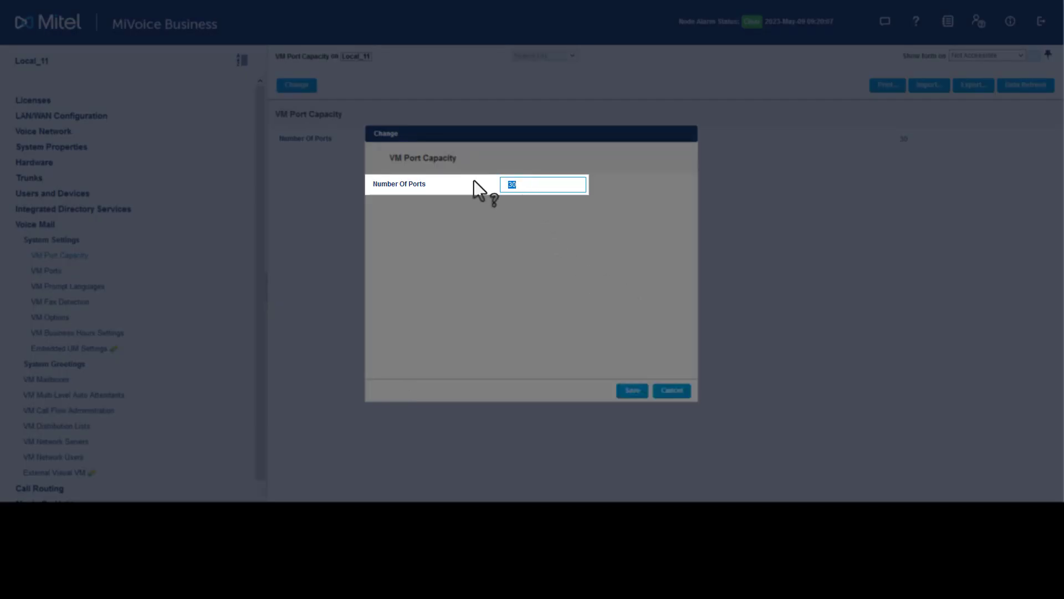
type("12")
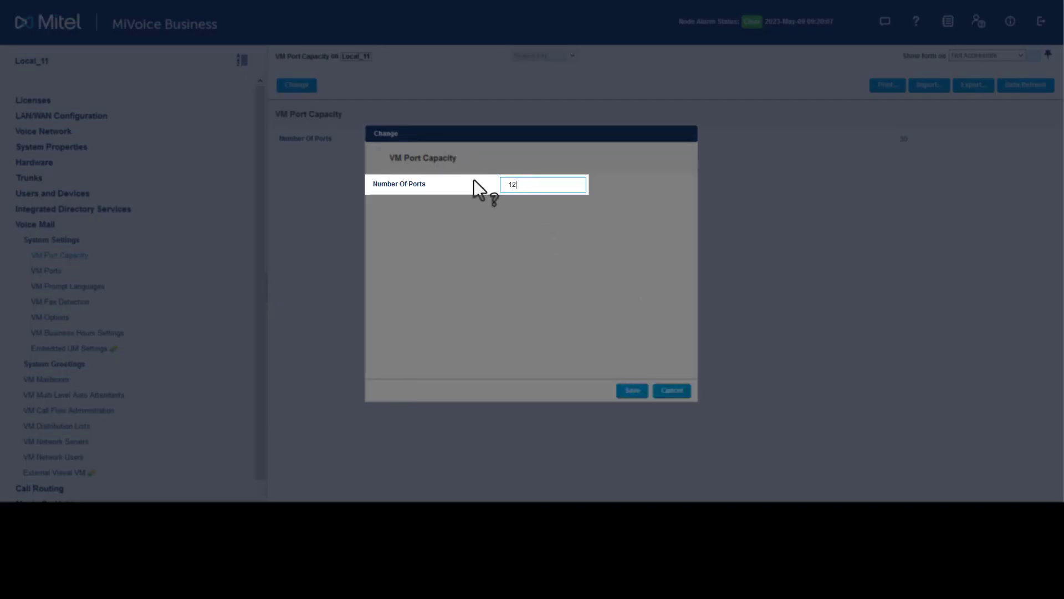
left_click(633, 390)
left_click(168, 277)
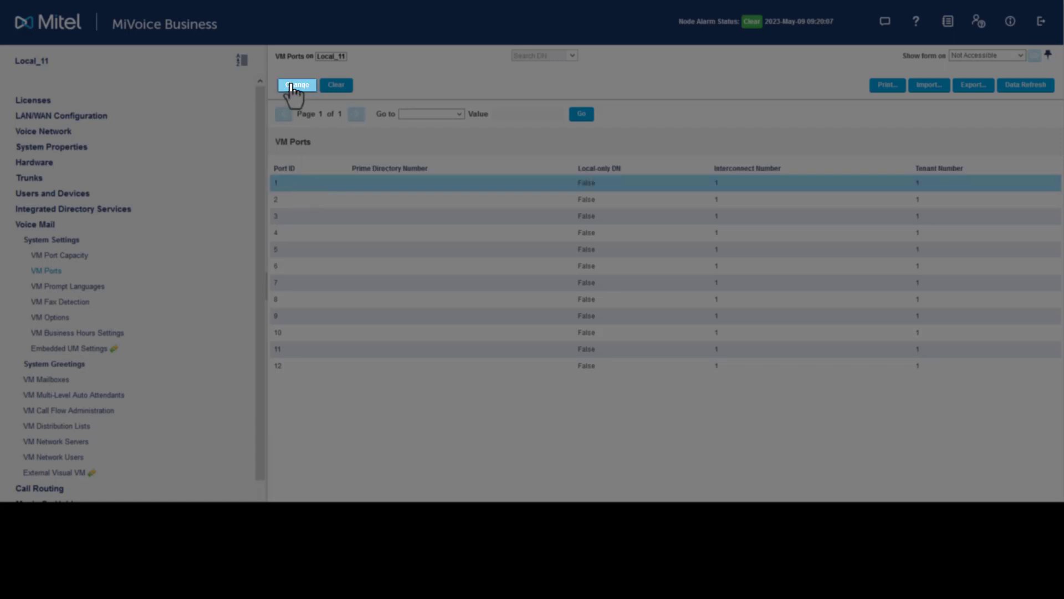
Step: Range-change all 12 VM ports to prime directory numbers from 1901, incrementing by 1
left_click(291, 84)
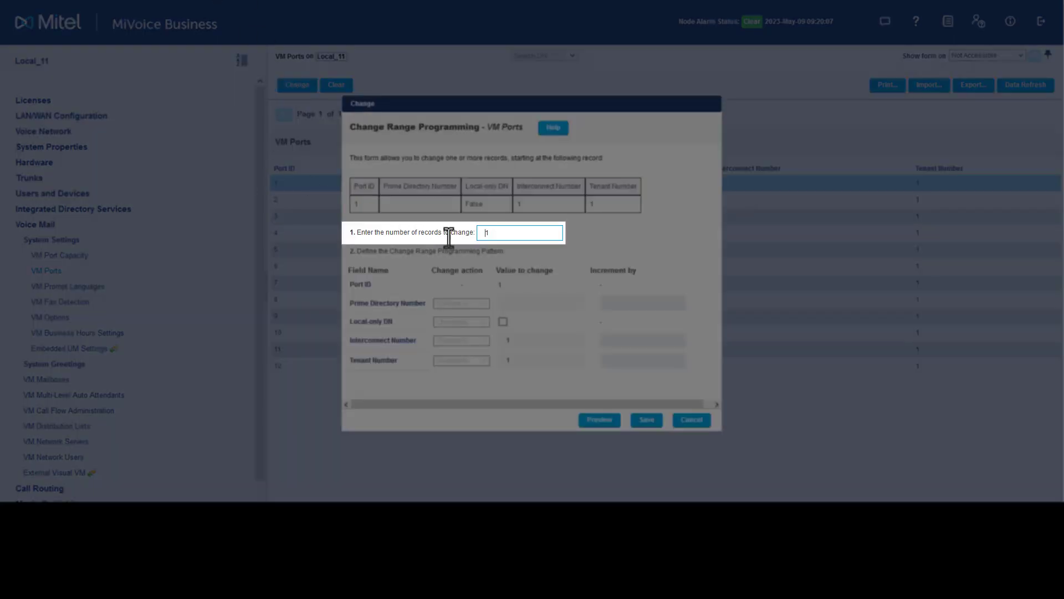
key("Delete")
type("12")
left_click(515, 304)
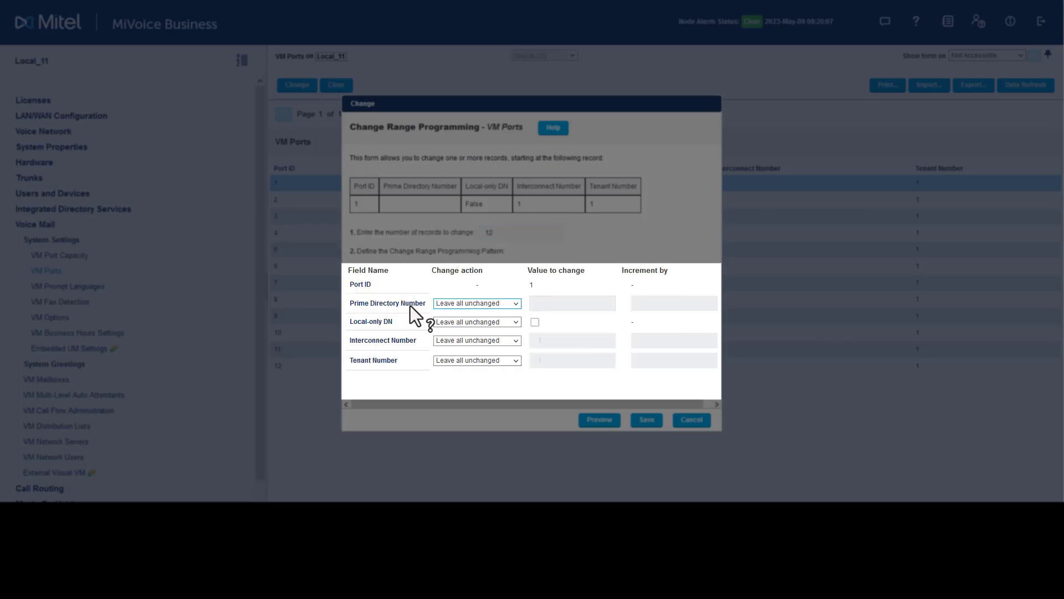
left_click(471, 305)
left_click(456, 340)
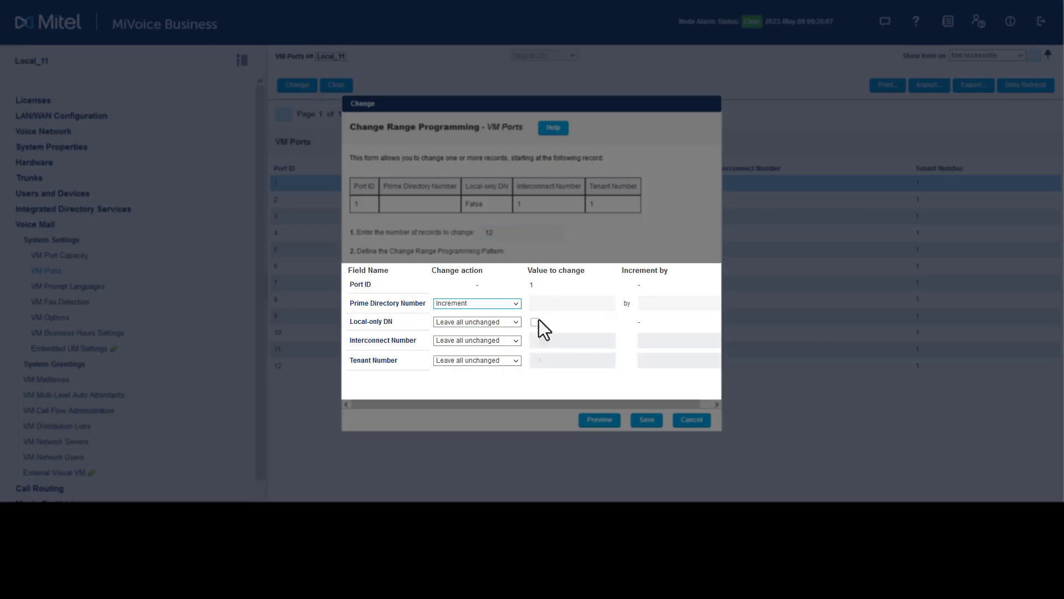
left_click(552, 300)
type("1901")
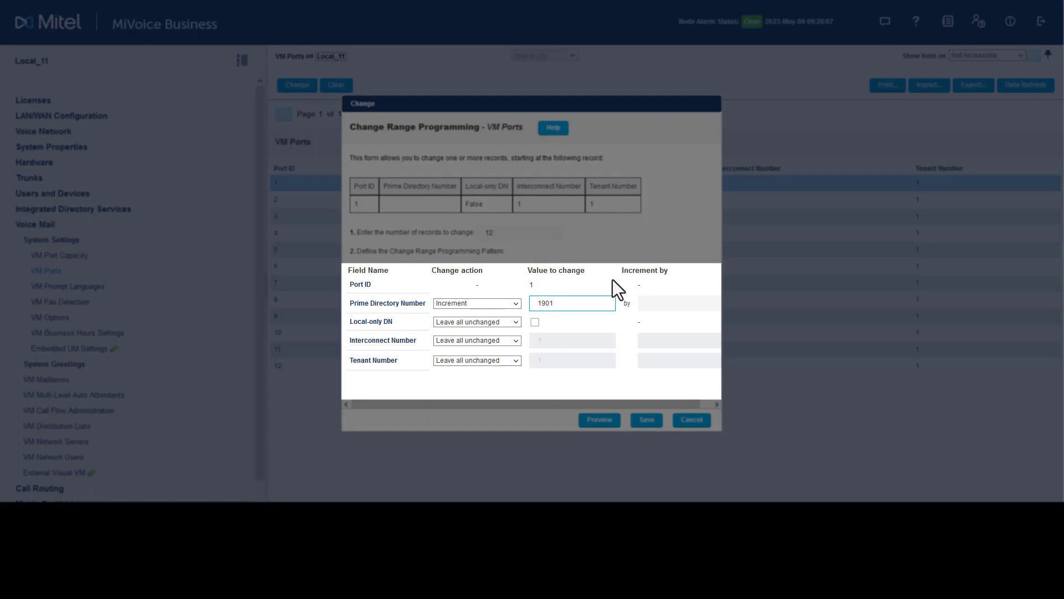
left_click(670, 304)
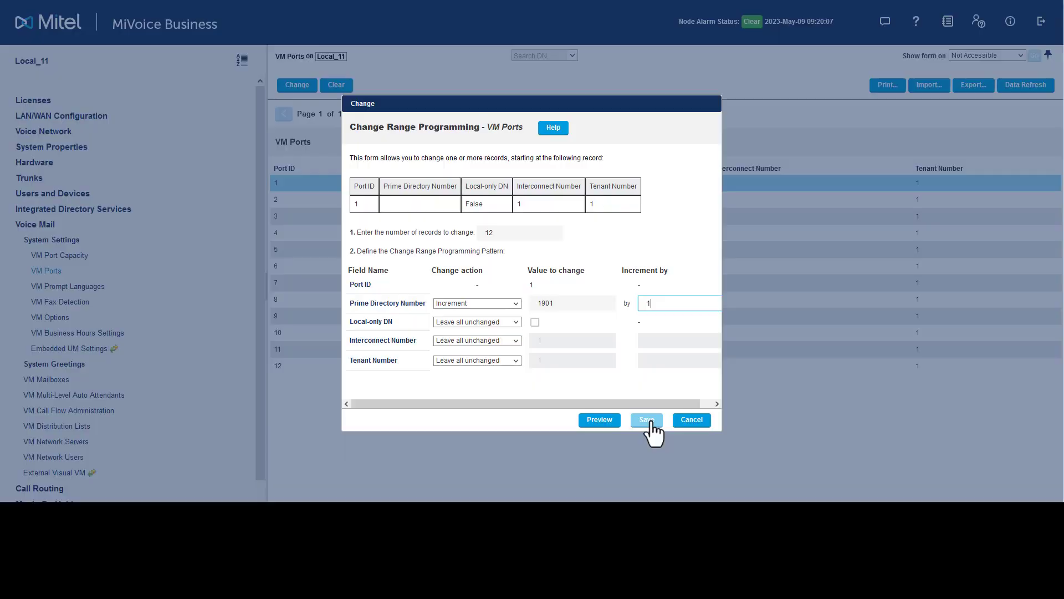
left_click(648, 420)
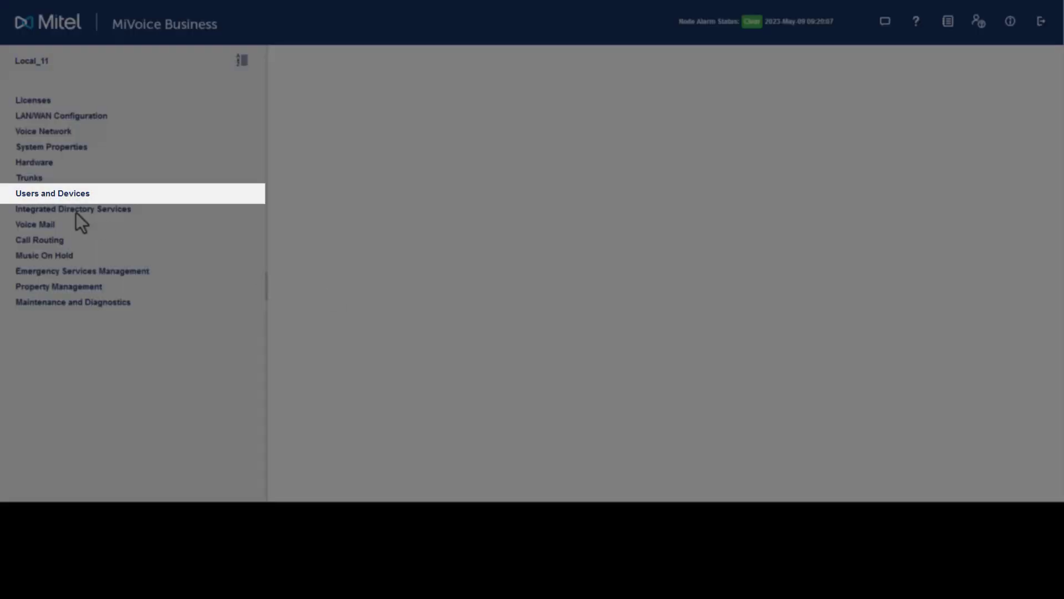
Step: Start a 12-record Station Attributes range change beginning at station 1901
left_click(24, 194)
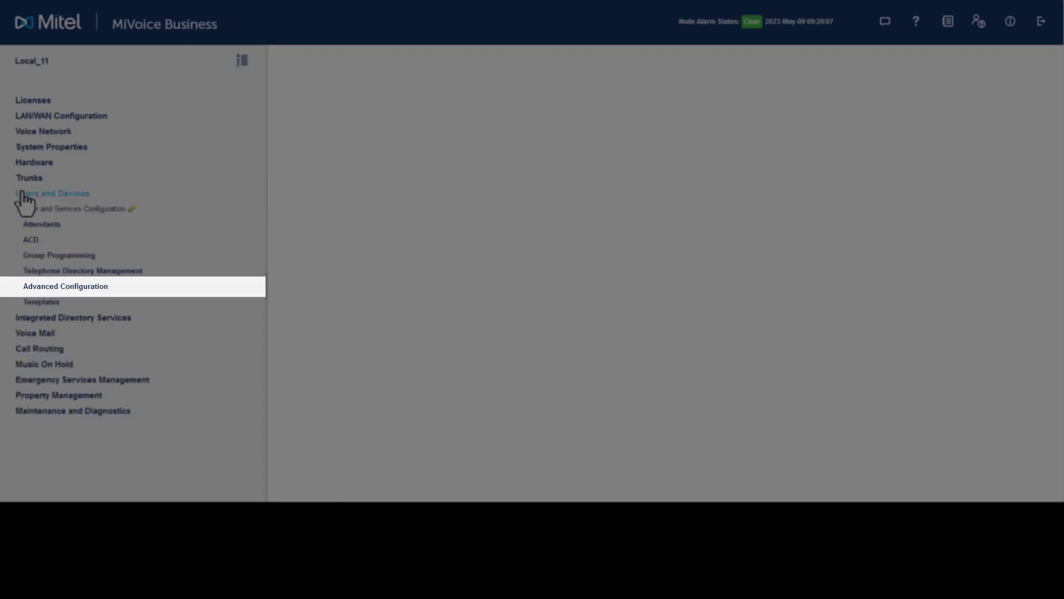
left_click(37, 287)
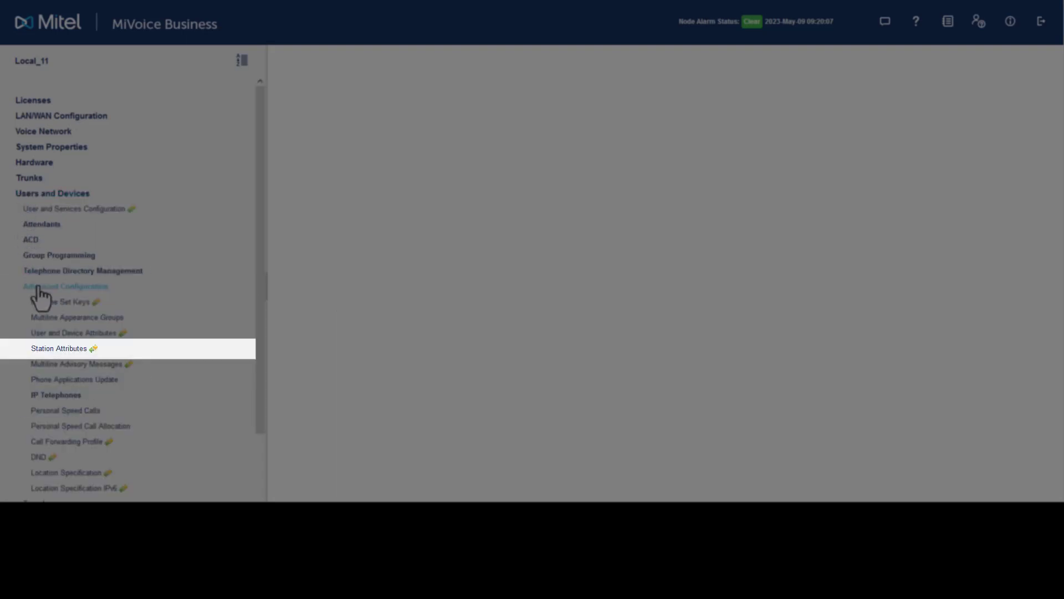
left_click(55, 350)
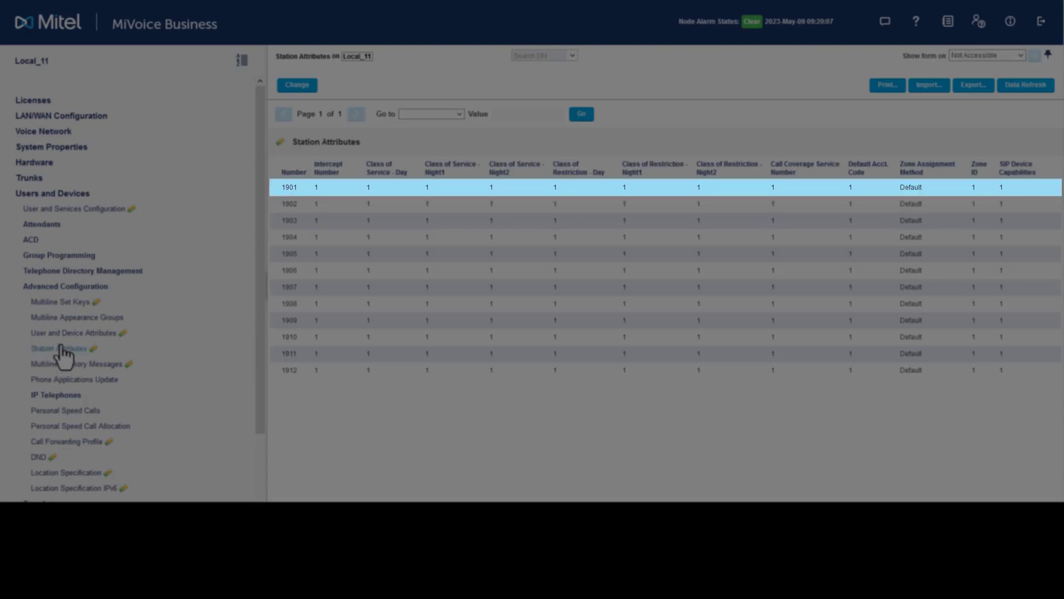
left_click(307, 193)
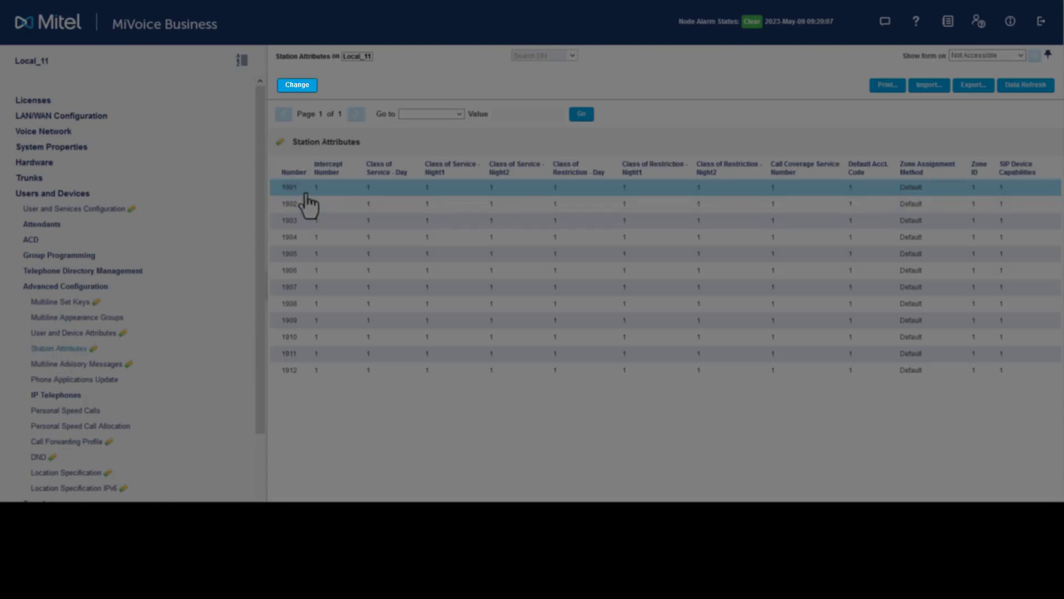
left_click(298, 87)
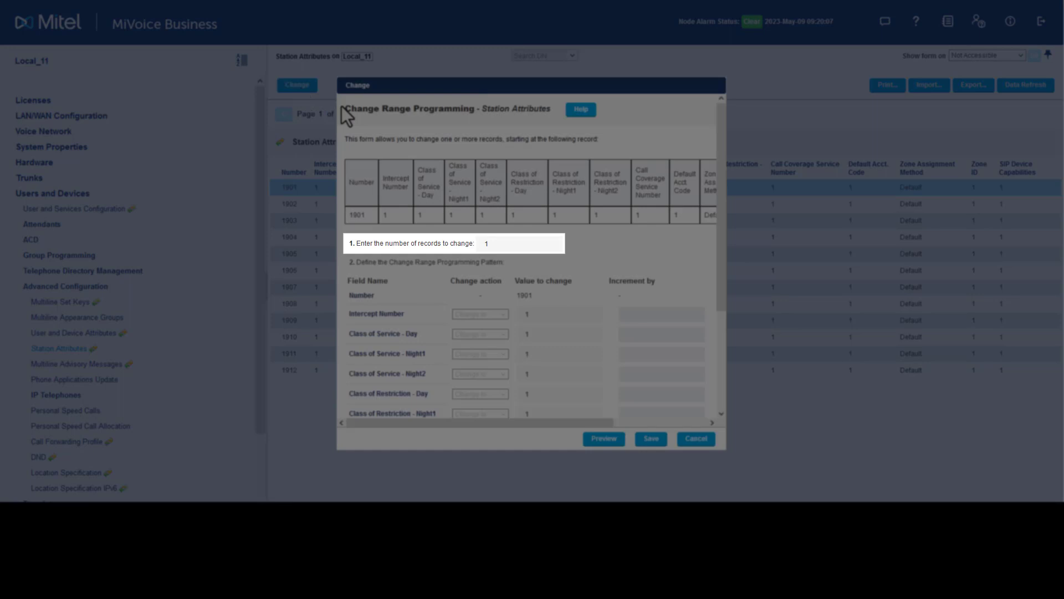
left_click(491, 244)
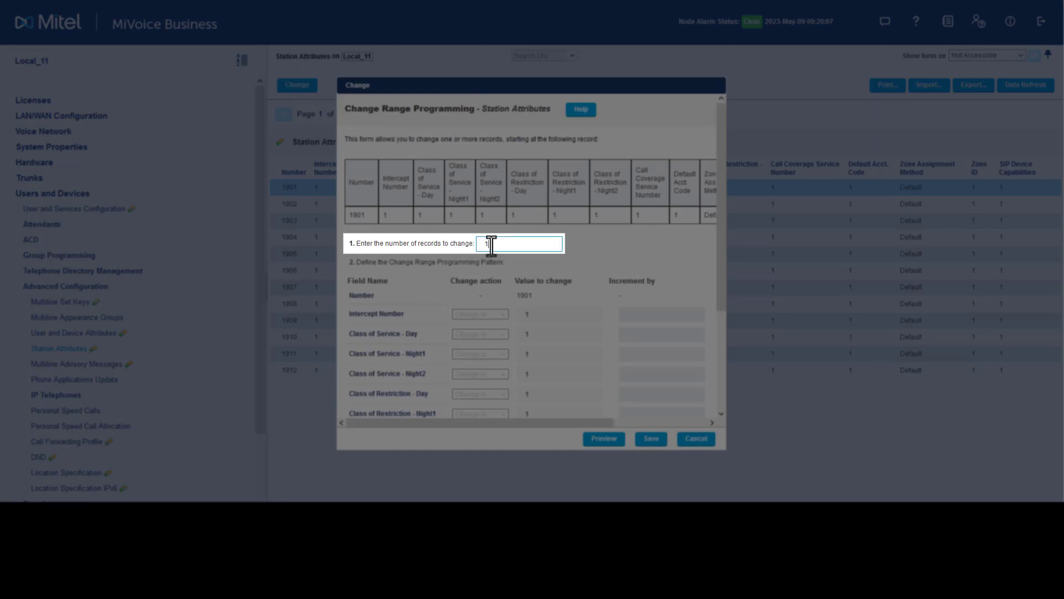
type("2")
key("Tab")
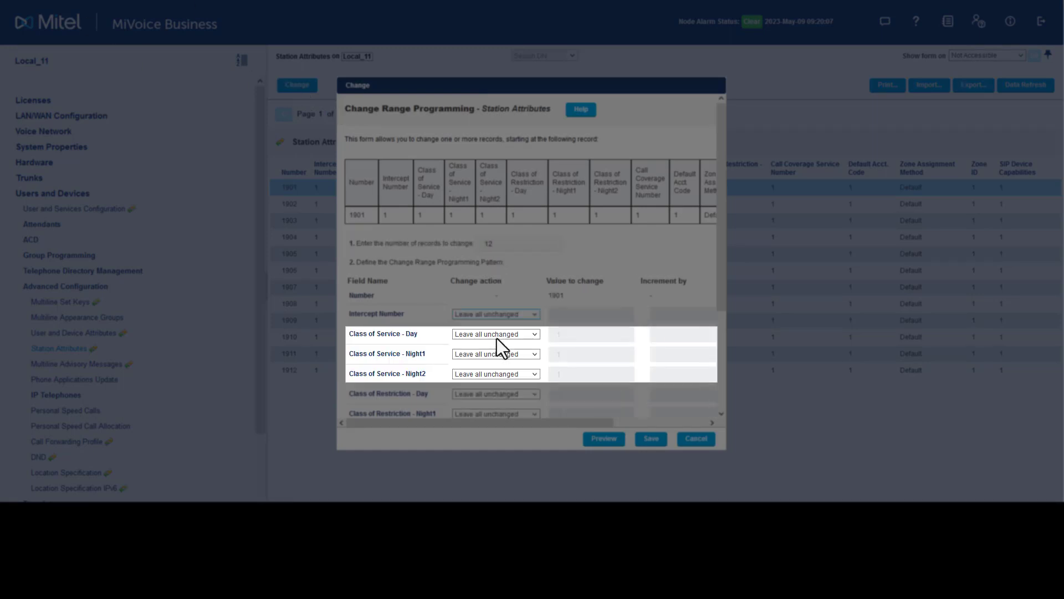
Step: Change Class of Service Day, Night1 and Night2 all to 80 and save
left_click(461, 337)
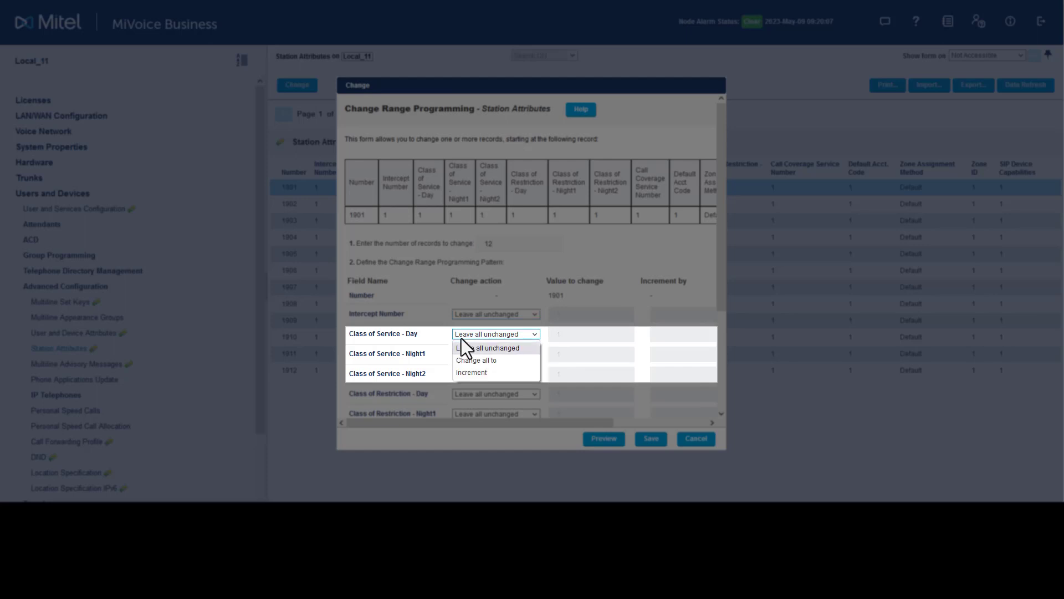
left_click(479, 361)
left_click(501, 355)
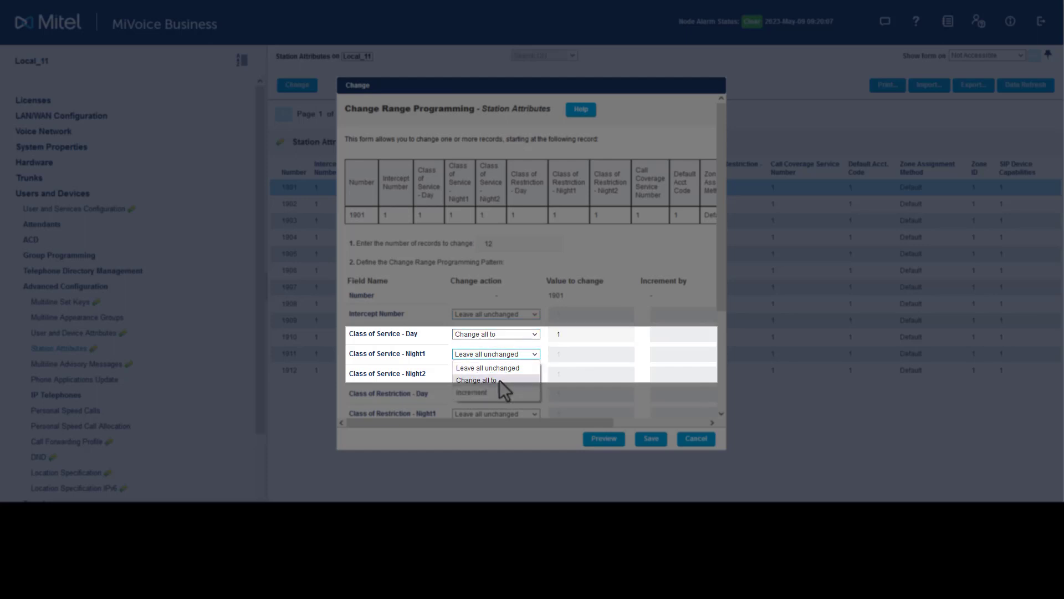
left_click(500, 380)
left_click(499, 375)
left_click(486, 400)
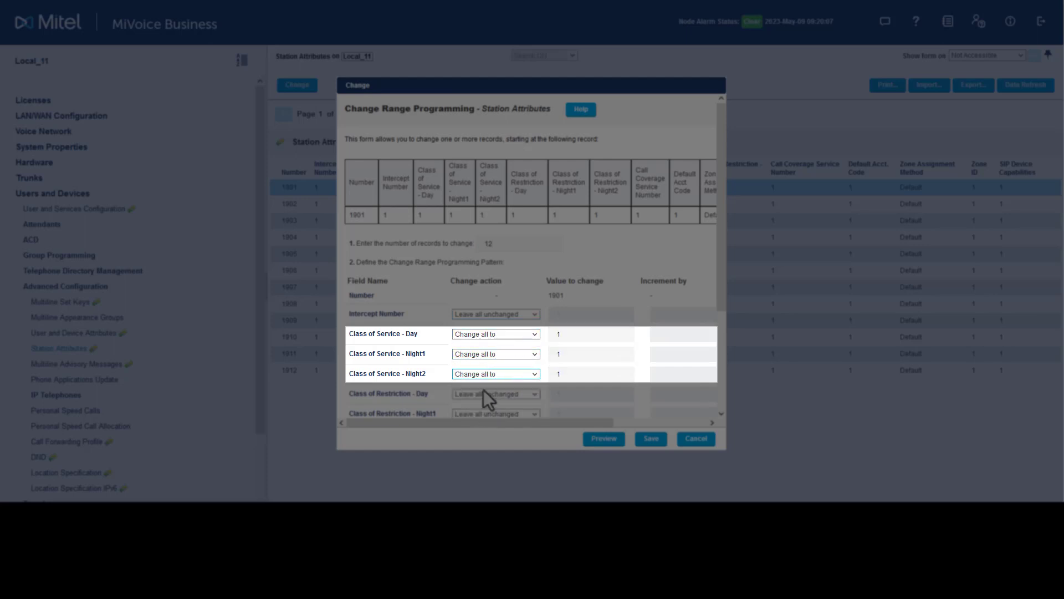
double_click(573, 334)
type("80")
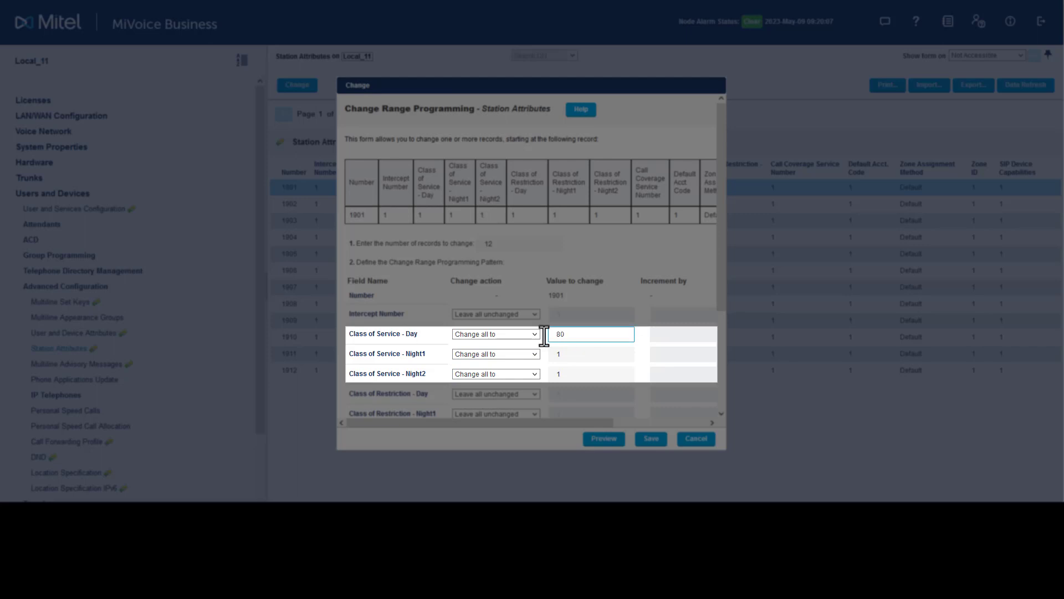
double_click(571, 355)
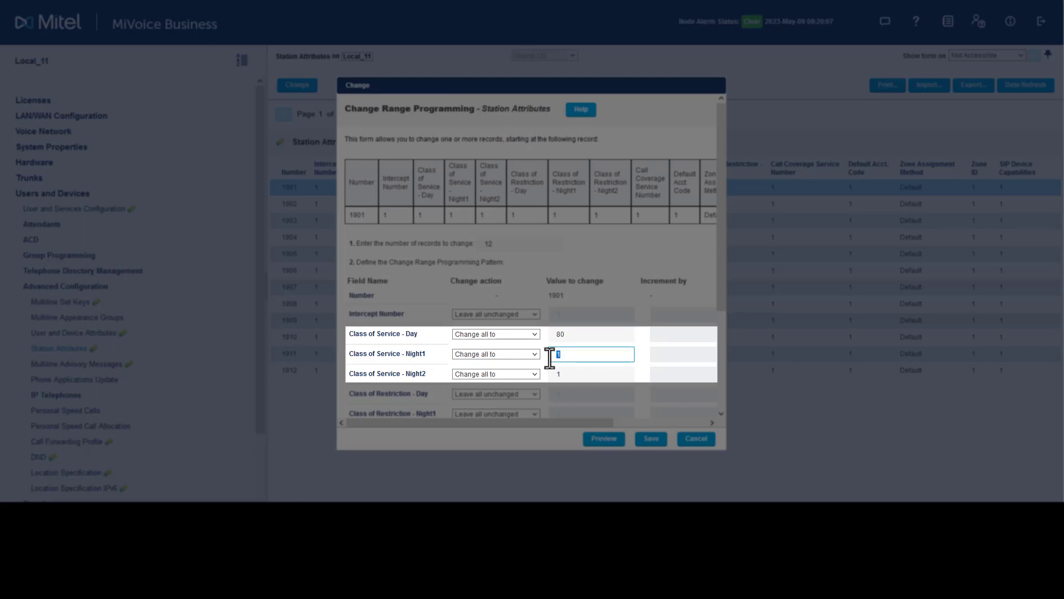
type("80")
double_click(561, 374)
type("80")
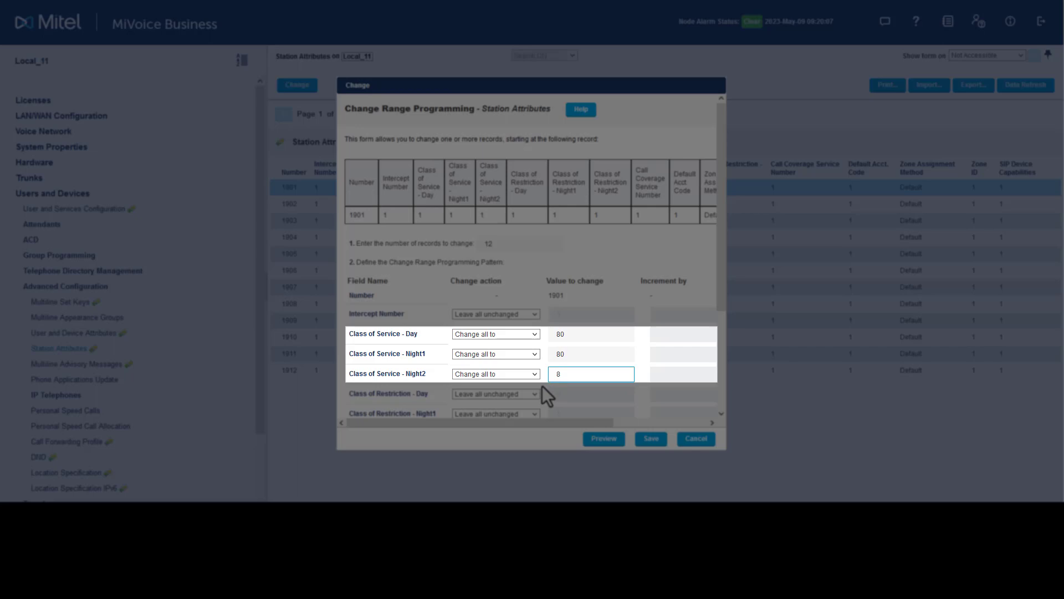
left_click(647, 444)
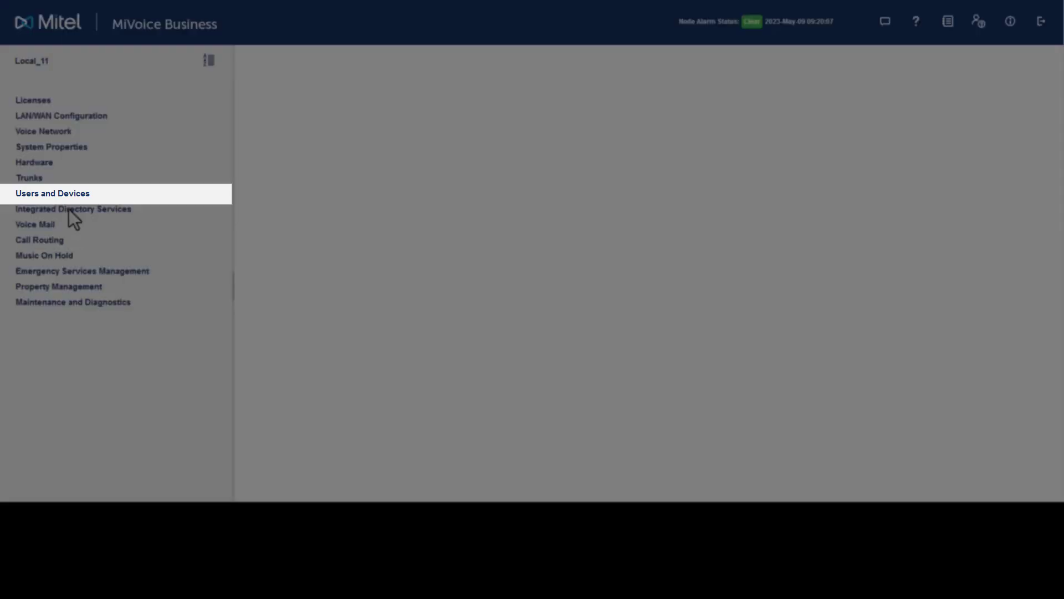
Step: Add hunt group 1900 of type VoiceMail under Group Programming > Hunt Groups
left_click(66, 194)
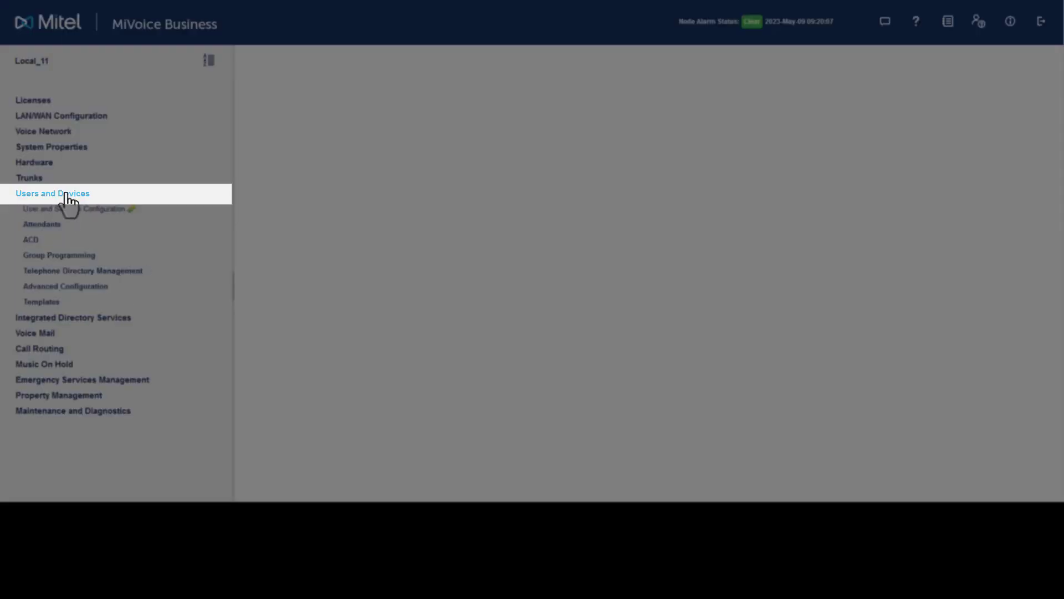
left_click(47, 259)
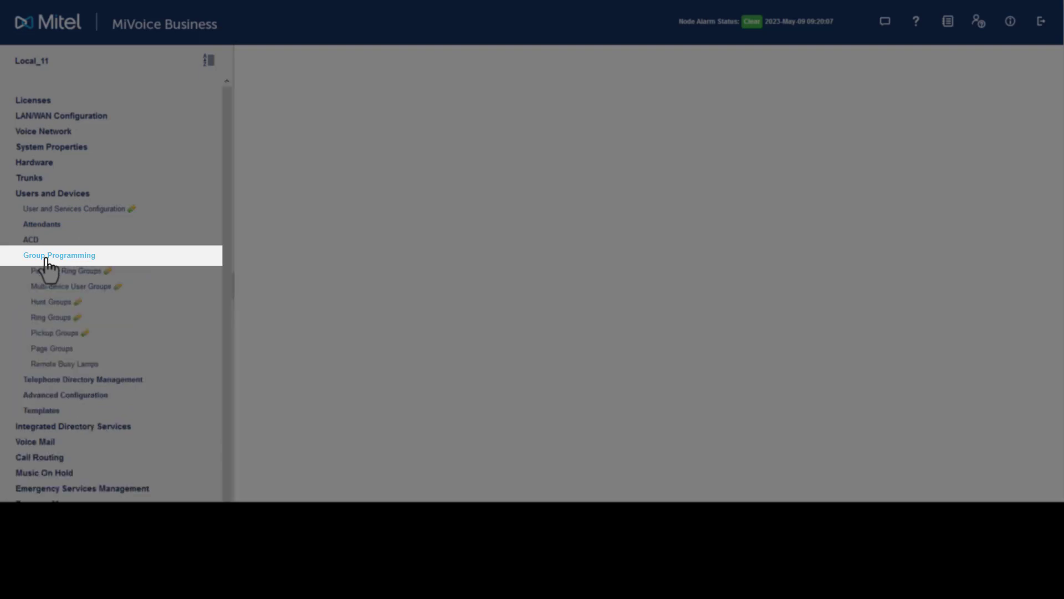
left_click(40, 304)
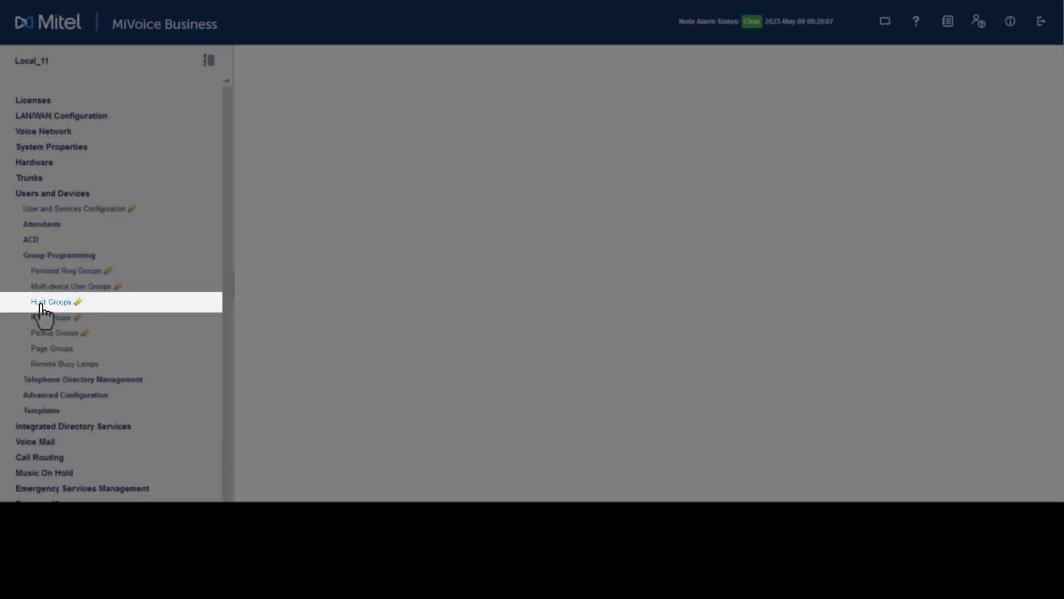
left_click(258, 85)
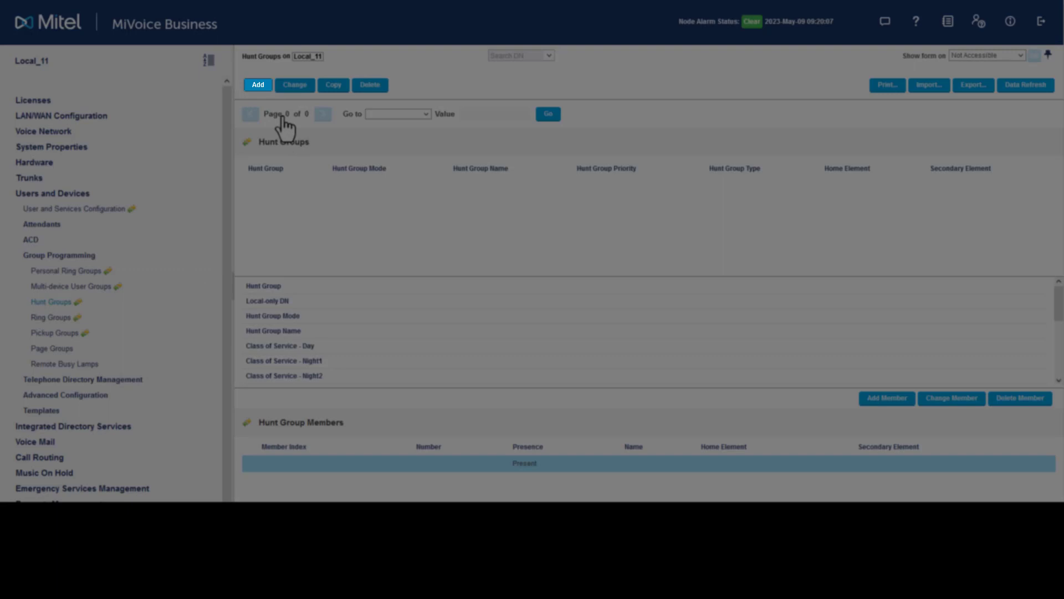
left_click(470, 240)
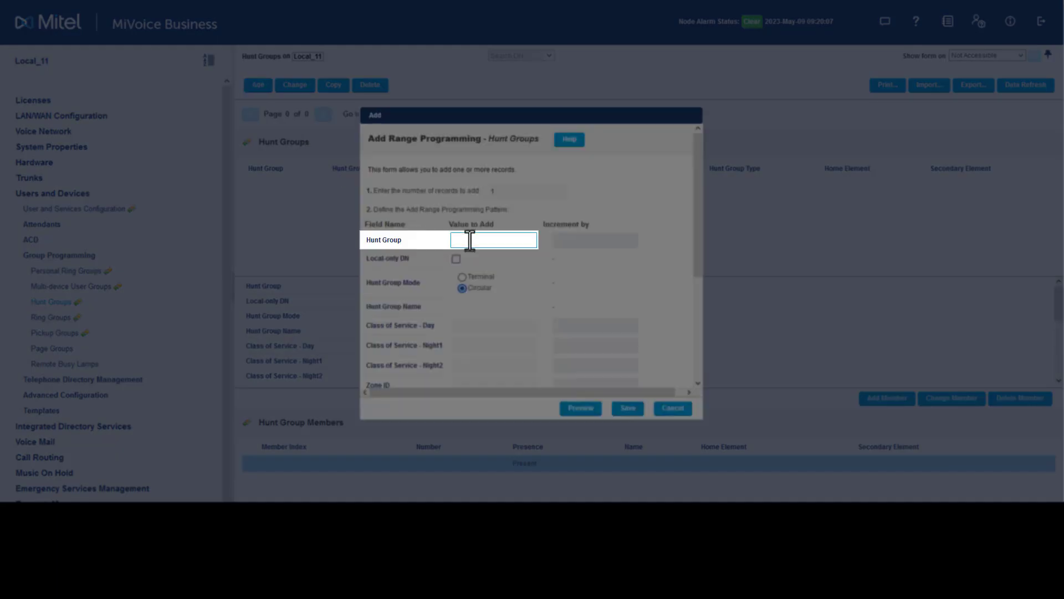
type("1900")
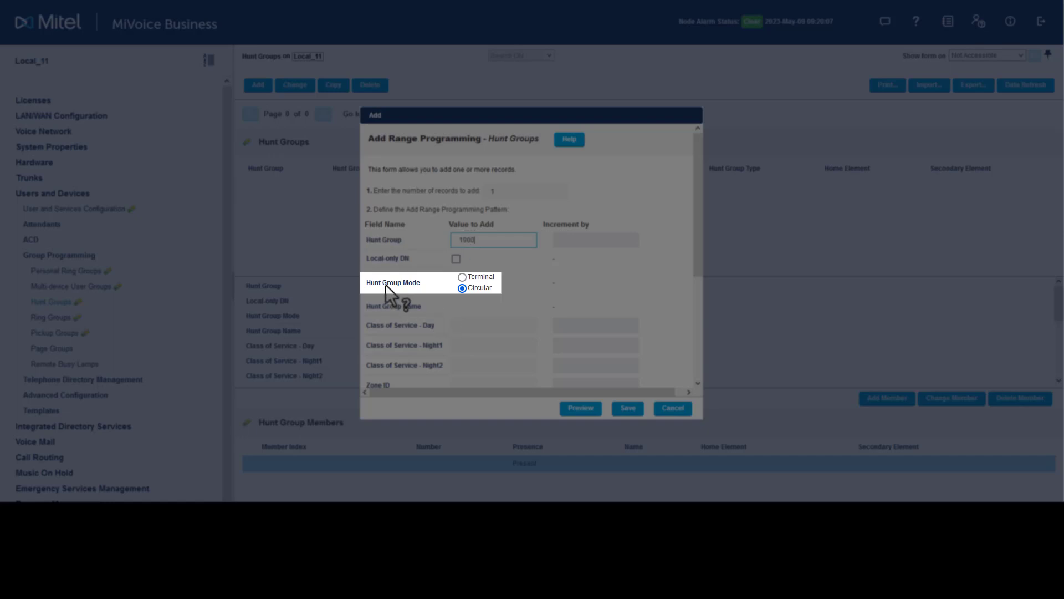
left_click_drag(699, 255, 700, 345)
left_click(509, 359)
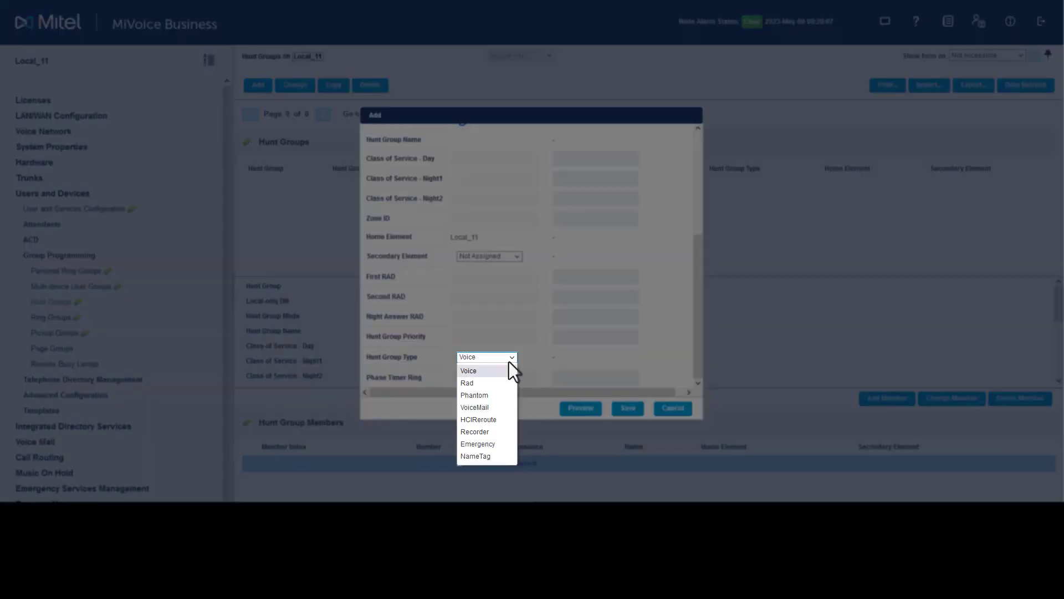
left_click(490, 409)
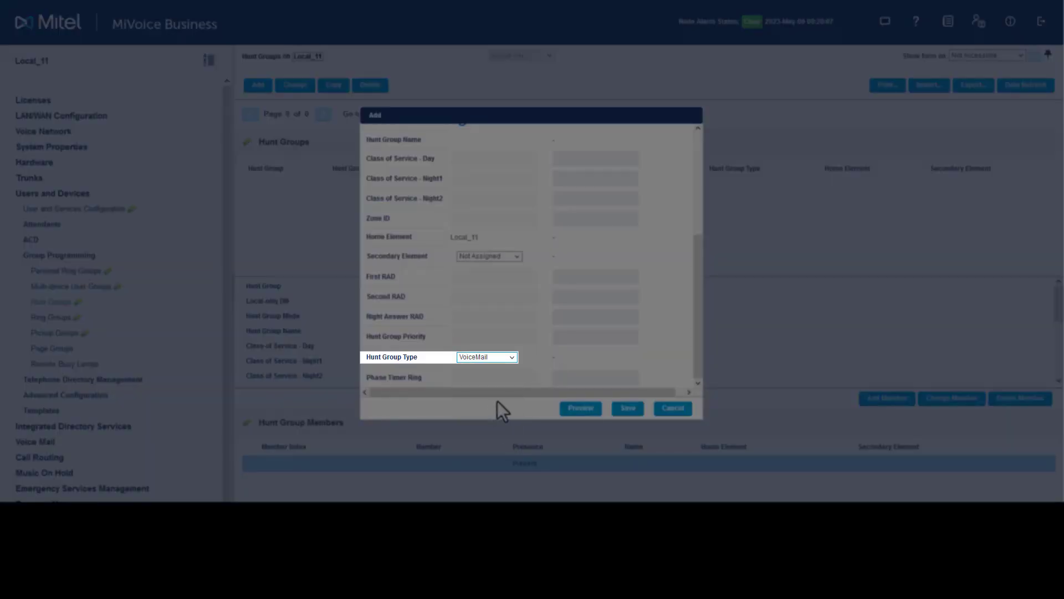
left_click(626, 410)
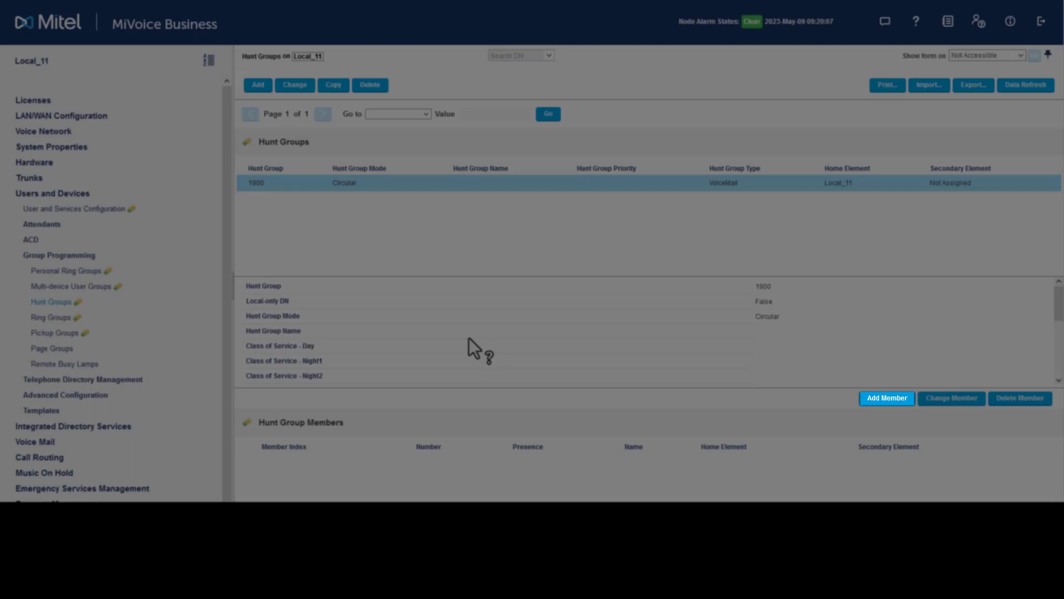
Step: Add 12 members to hunt group 1900, numbered from 1901 incrementing by 1
left_click(886, 400)
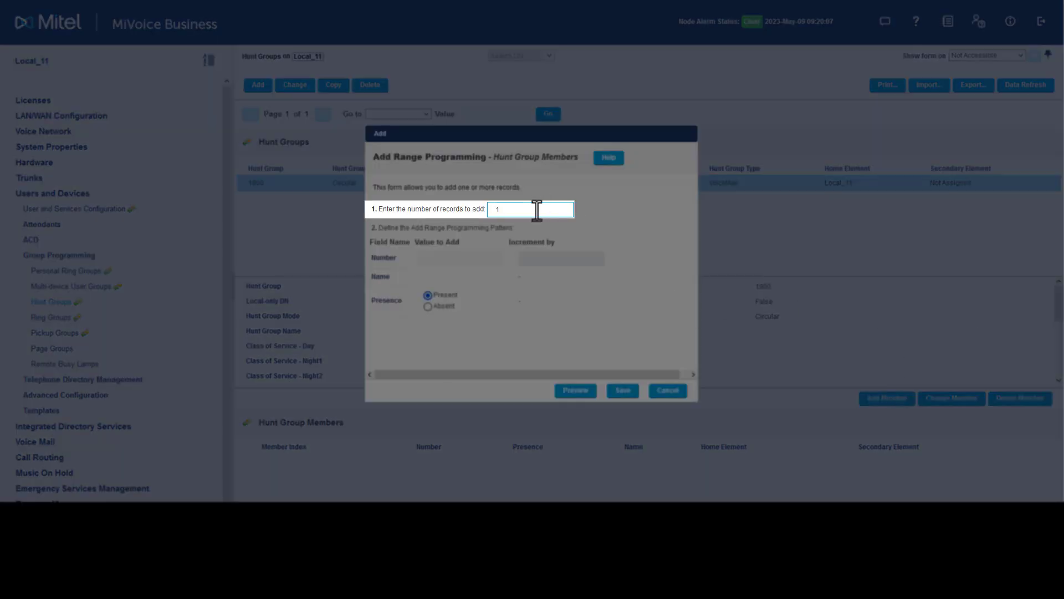
type("2")
left_click(467, 258)
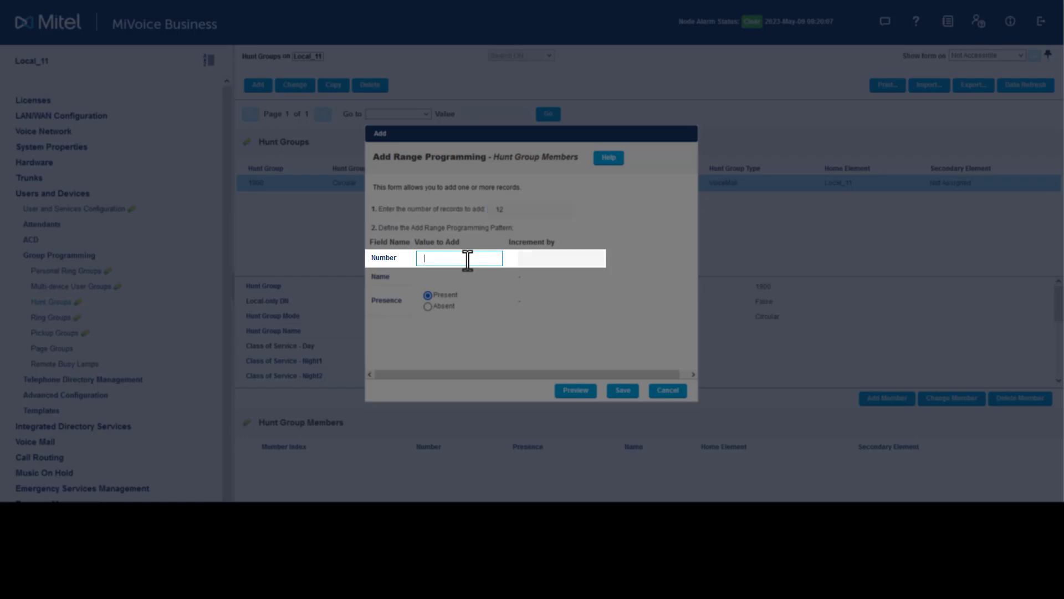
type("1901")
left_click(560, 258)
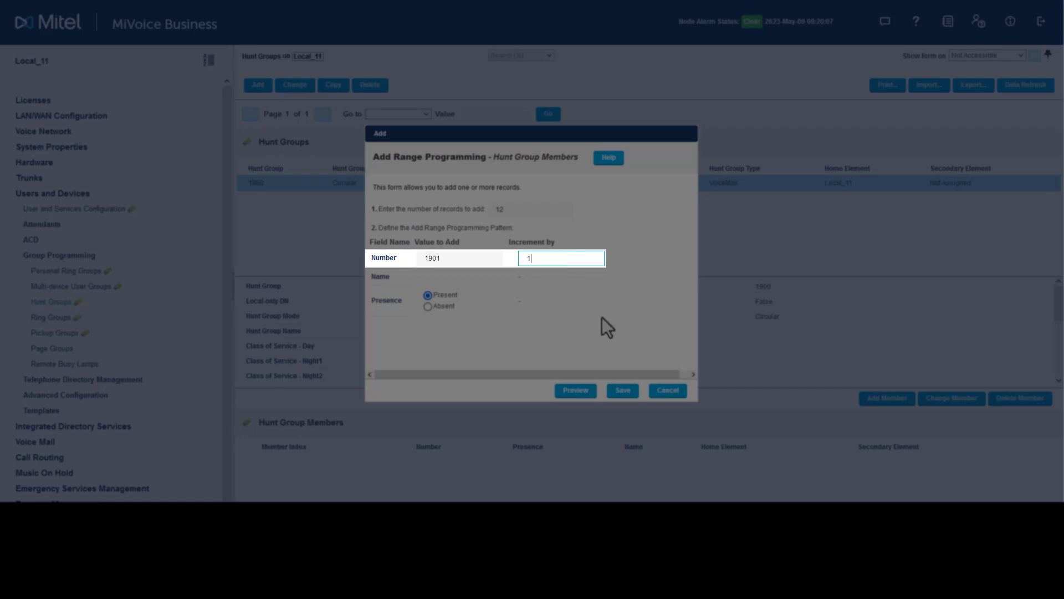
left_click(630, 394)
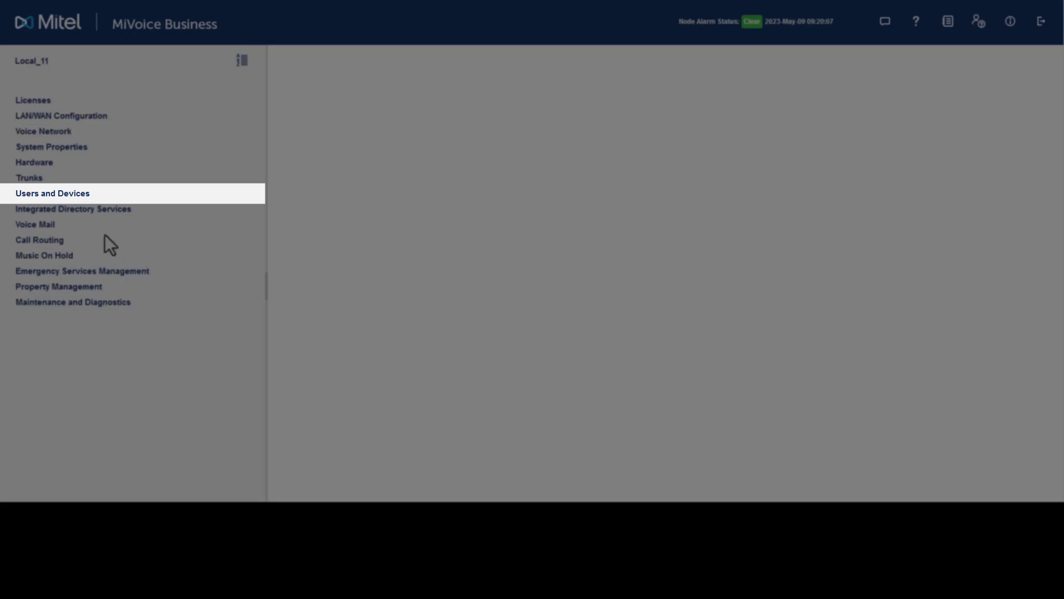
Step: Add a Telephone Directory entry named 'Voicemail' with number 1000
left_click(64, 195)
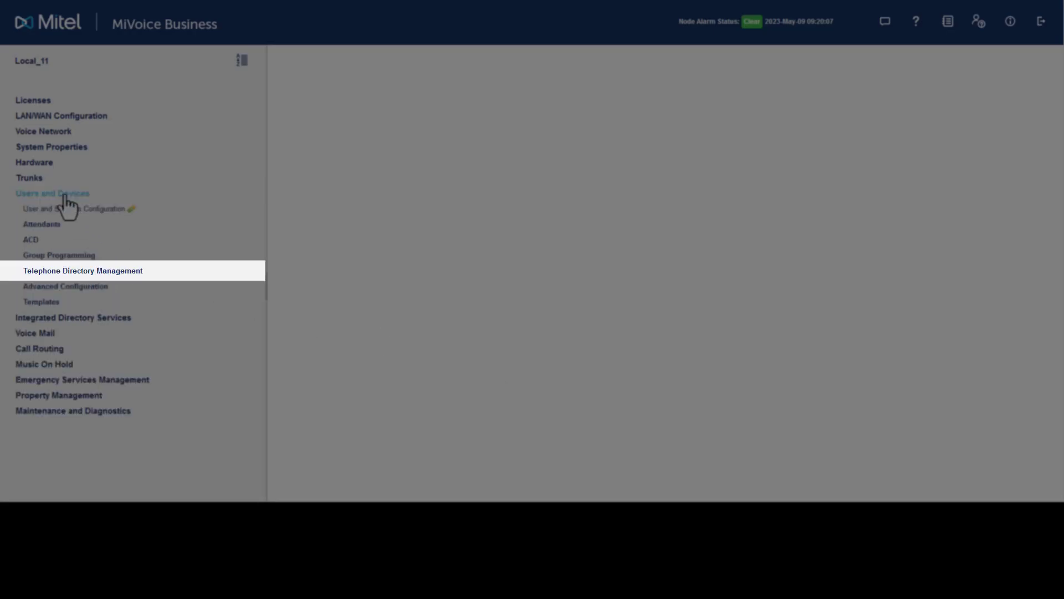
left_click(40, 274)
left_click(75, 383)
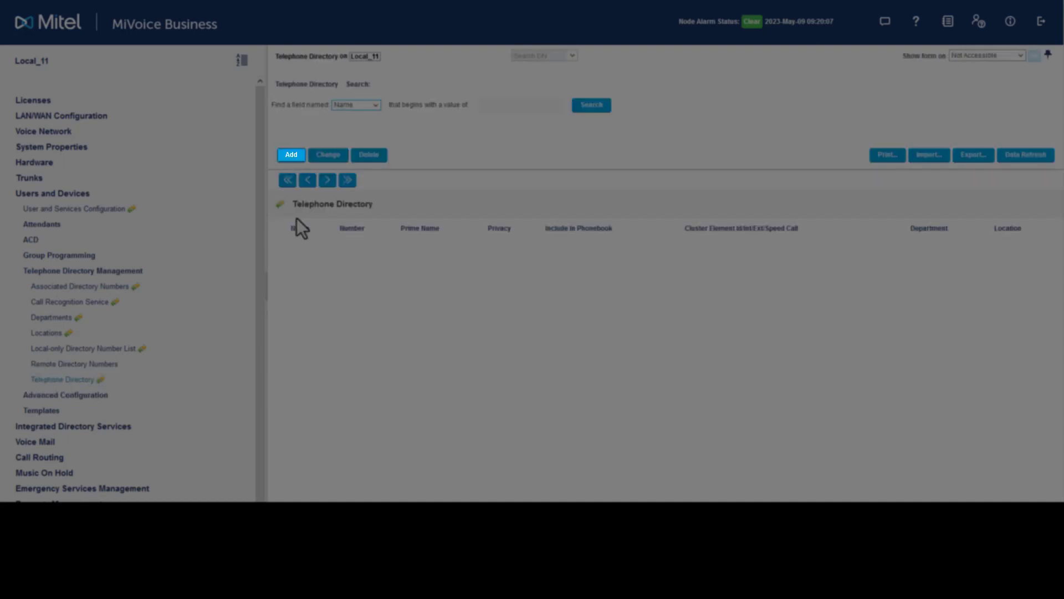
left_click(291, 155)
left_click(507, 258)
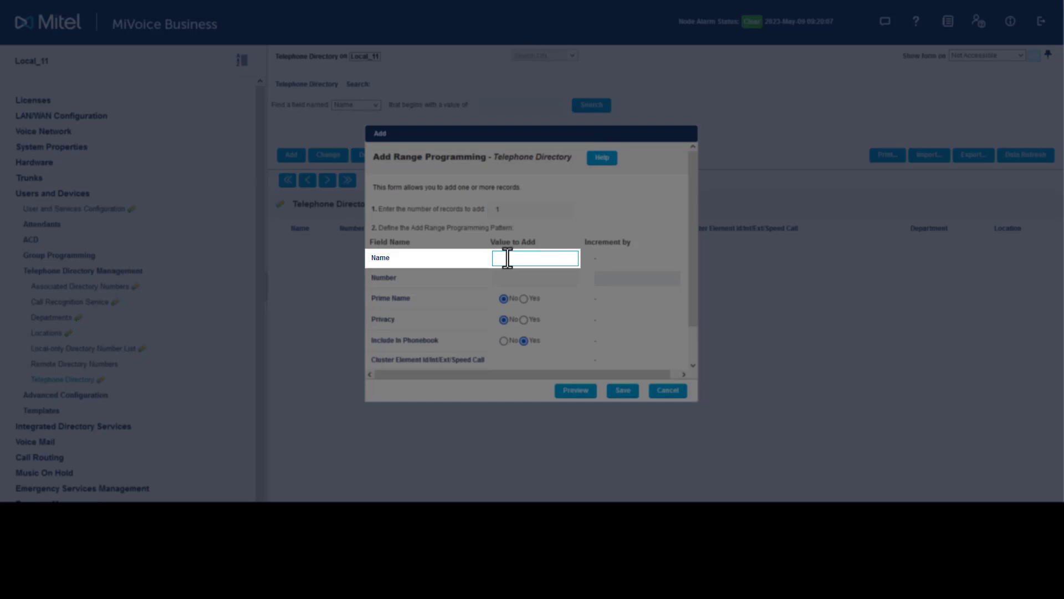
type("Voicemail")
left_click(507, 277)
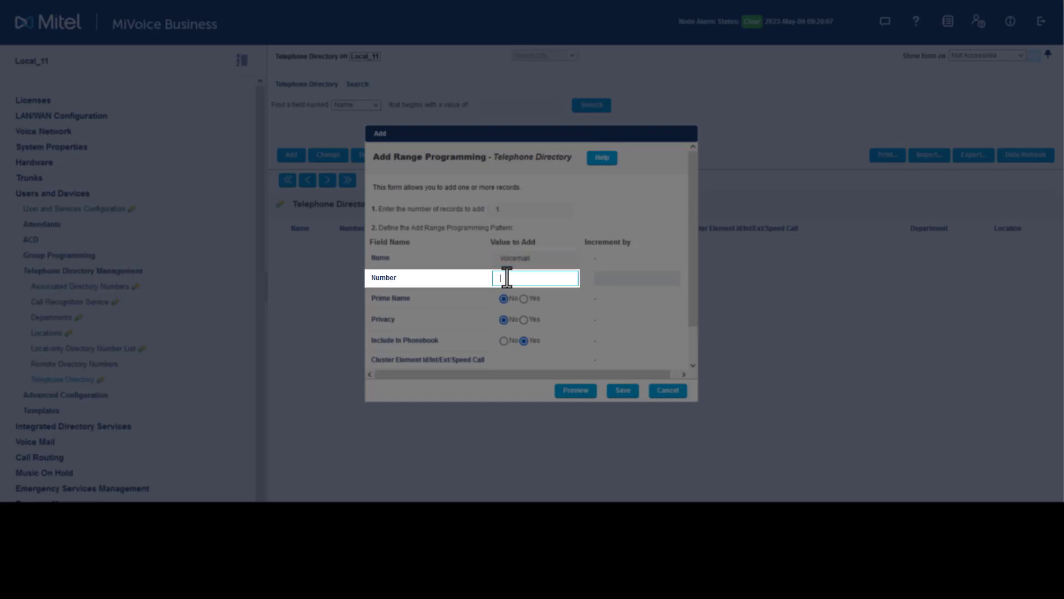
type("1000")
left_click(625, 393)
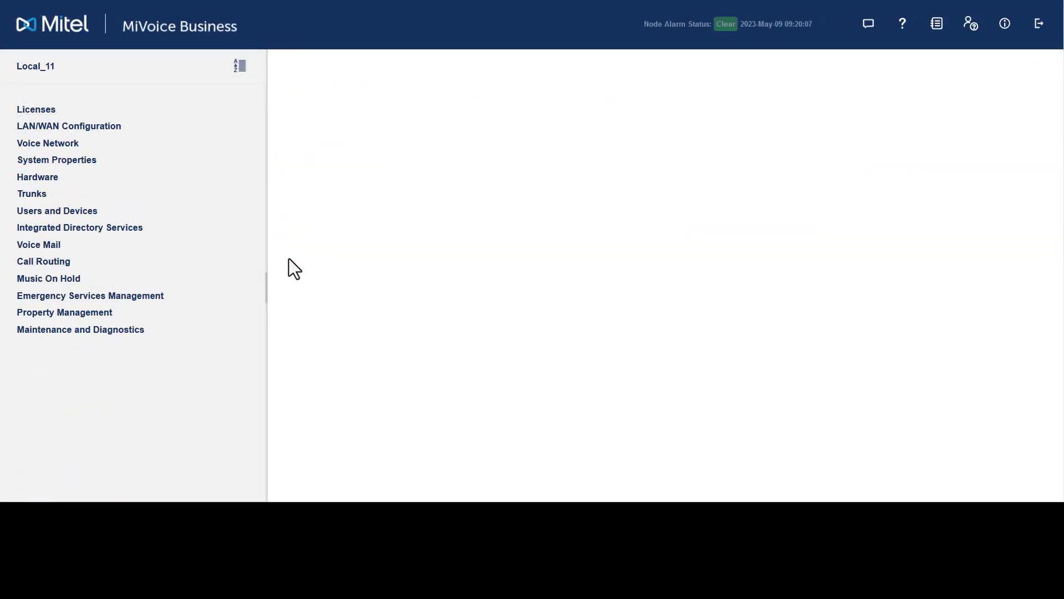
Step: Open VM Prompt Languages under Voice Mail > System Settings
left_click(49, 248)
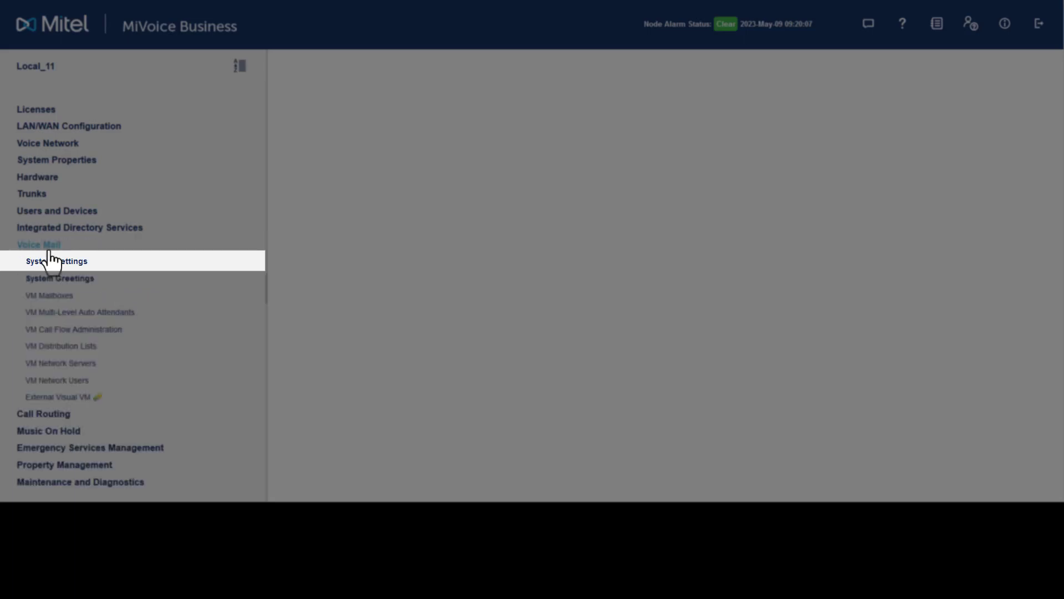
left_click(51, 267)
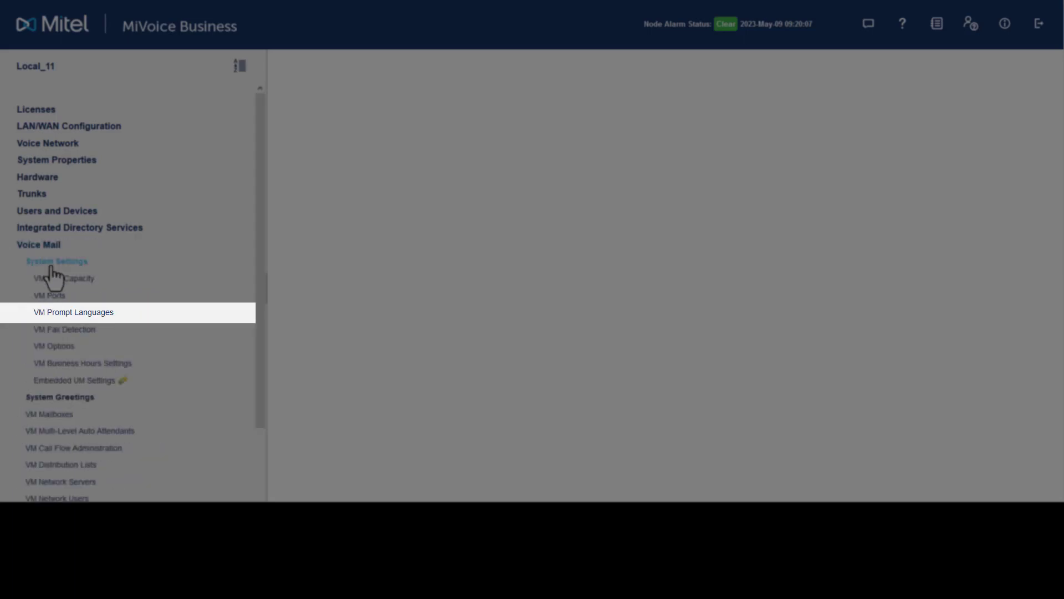
left_click(43, 319)
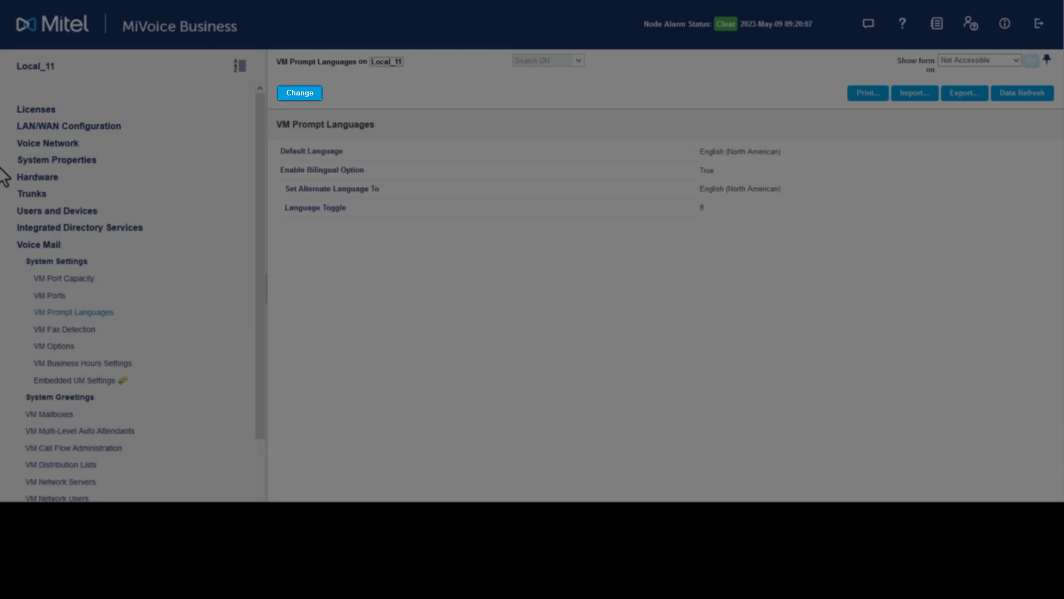
Step: Set English (North American) default and alternate, bilingual enabled, language toggle 8, and save
left_click(290, 95)
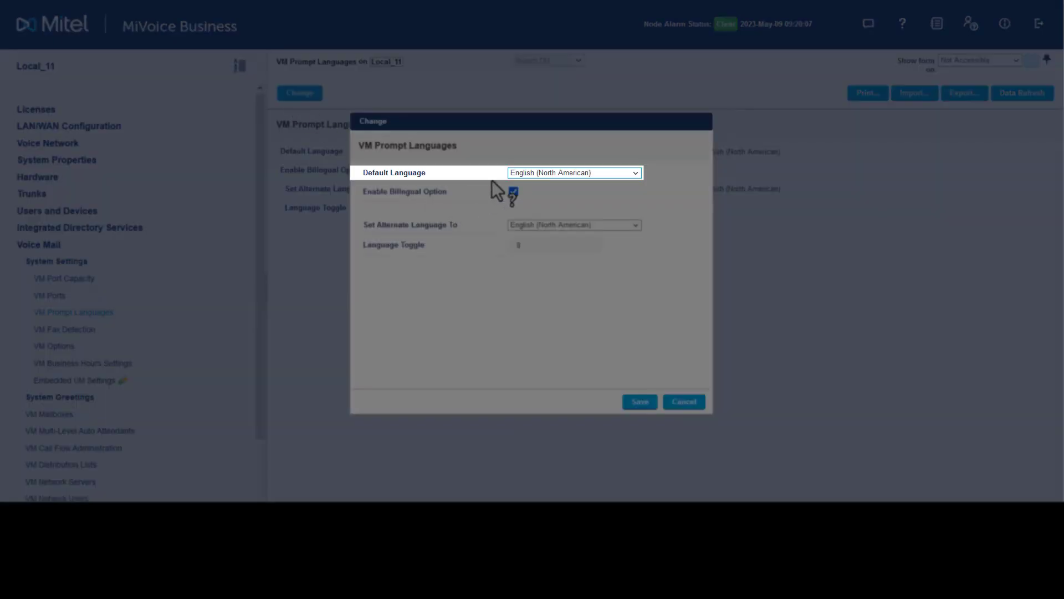
left_click(635, 175)
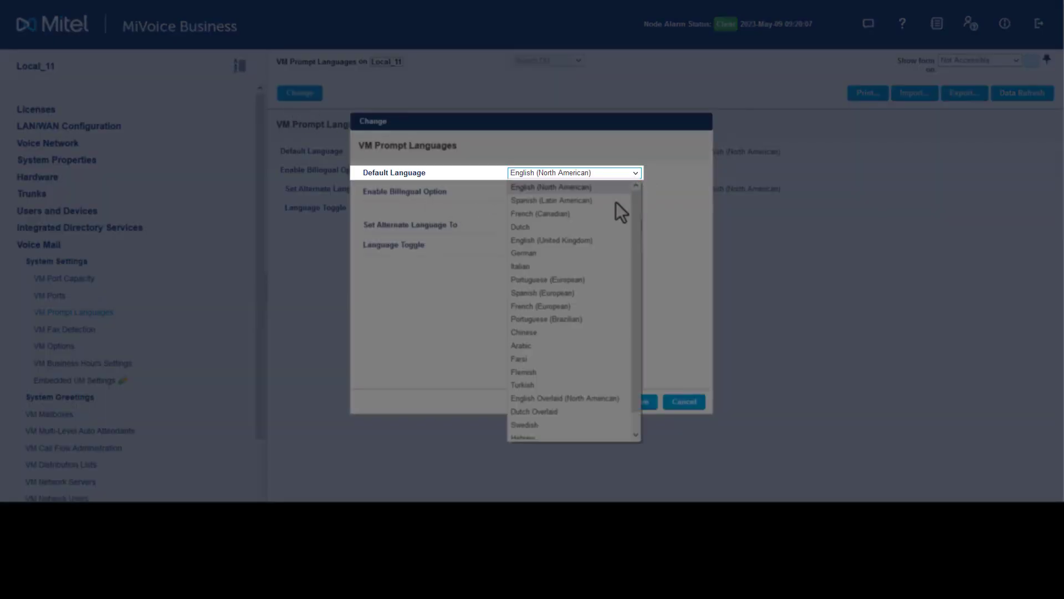
left_click(668, 194)
left_click(513, 192)
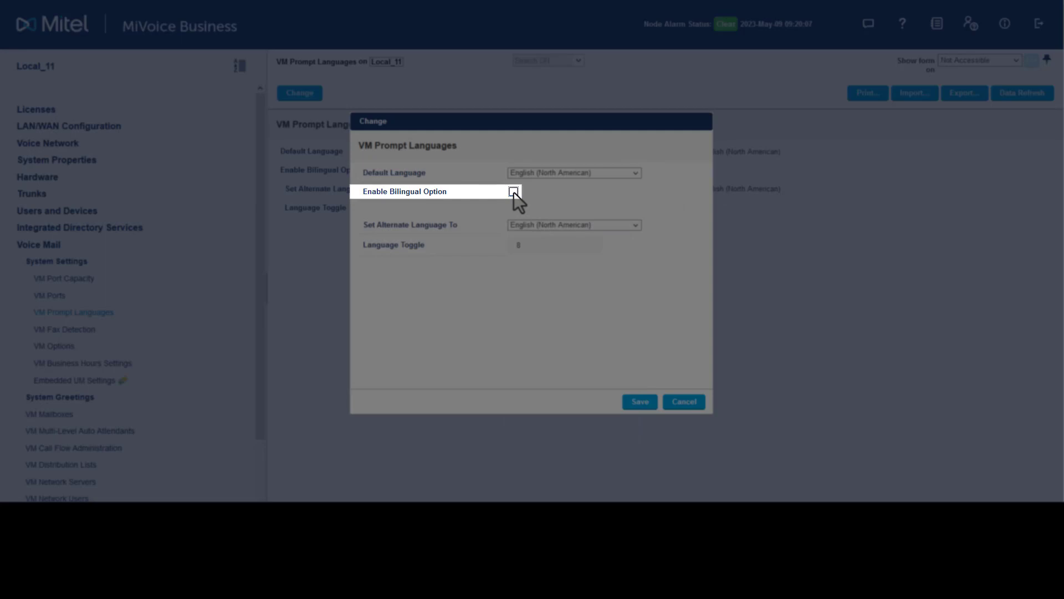
left_click(514, 192)
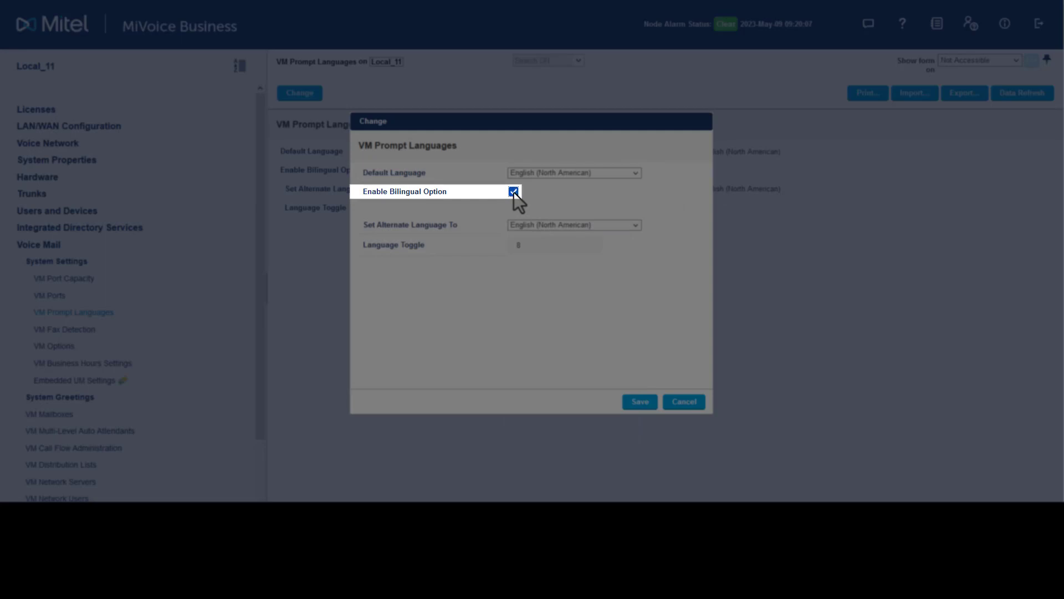
left_click(619, 227)
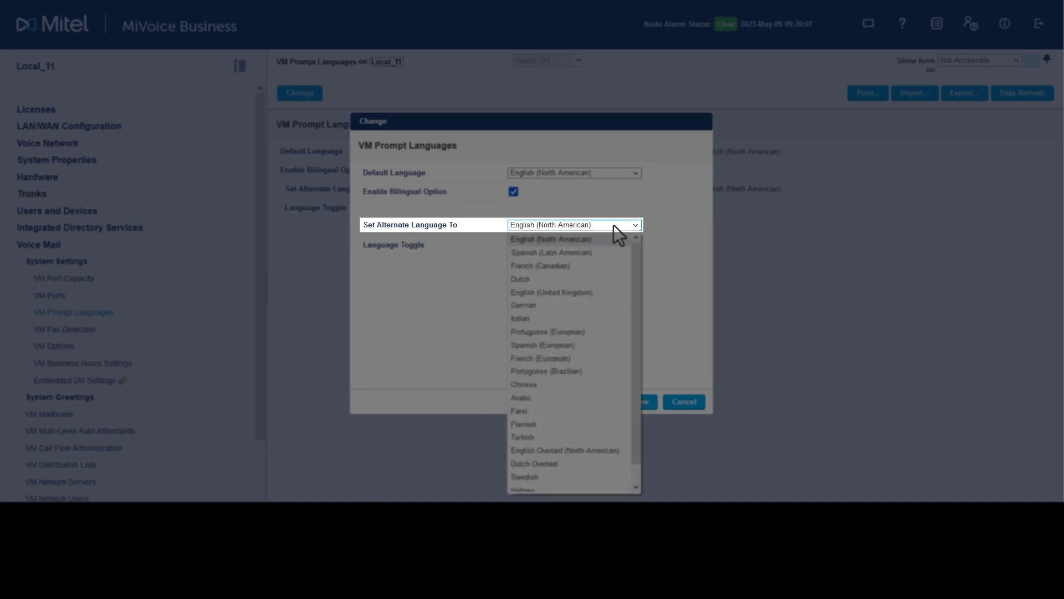
left_click(614, 226)
left_click(548, 244)
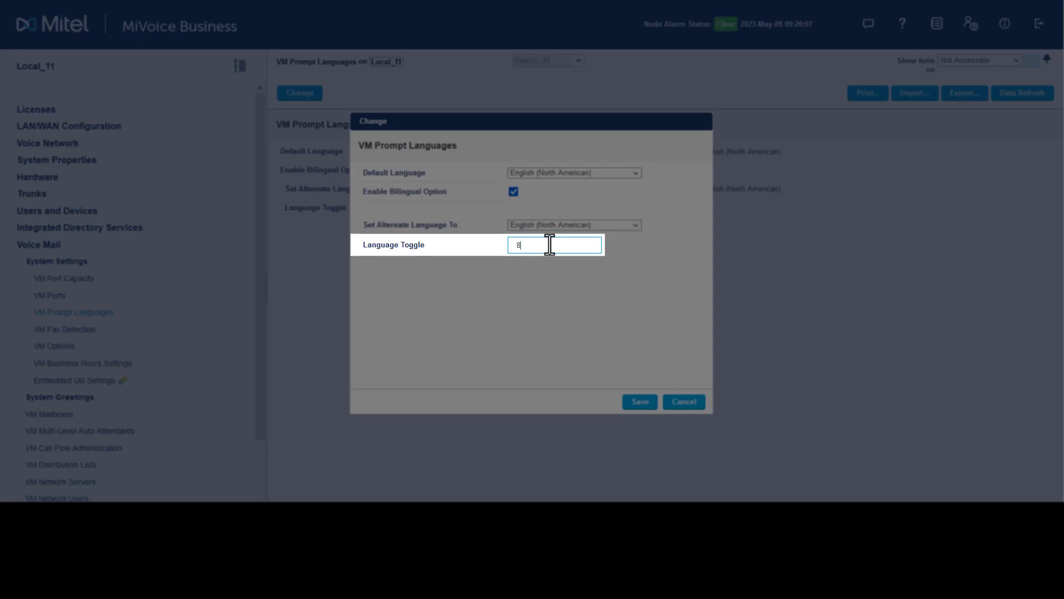
key("Tab")
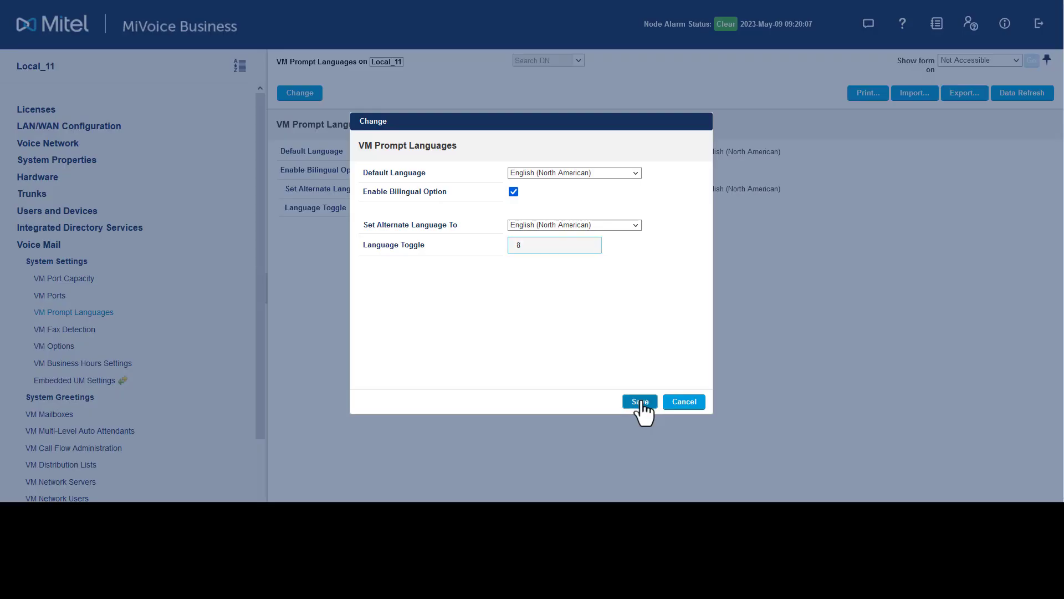
left_click(640, 402)
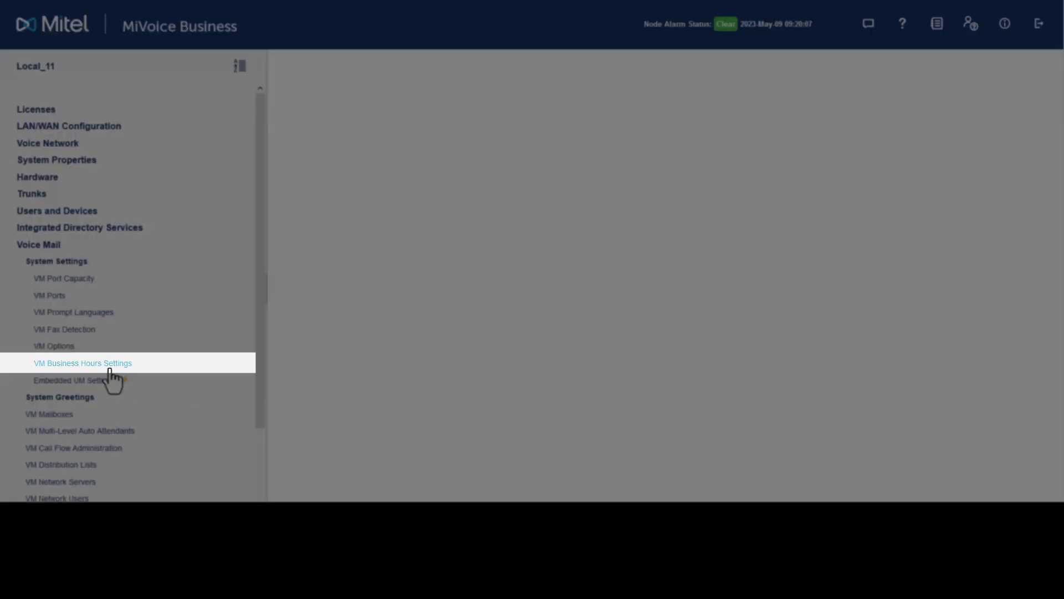
Step: Save VM Business Hours Settings with greetings based on ICP Day/Night Mode
left_click(109, 369)
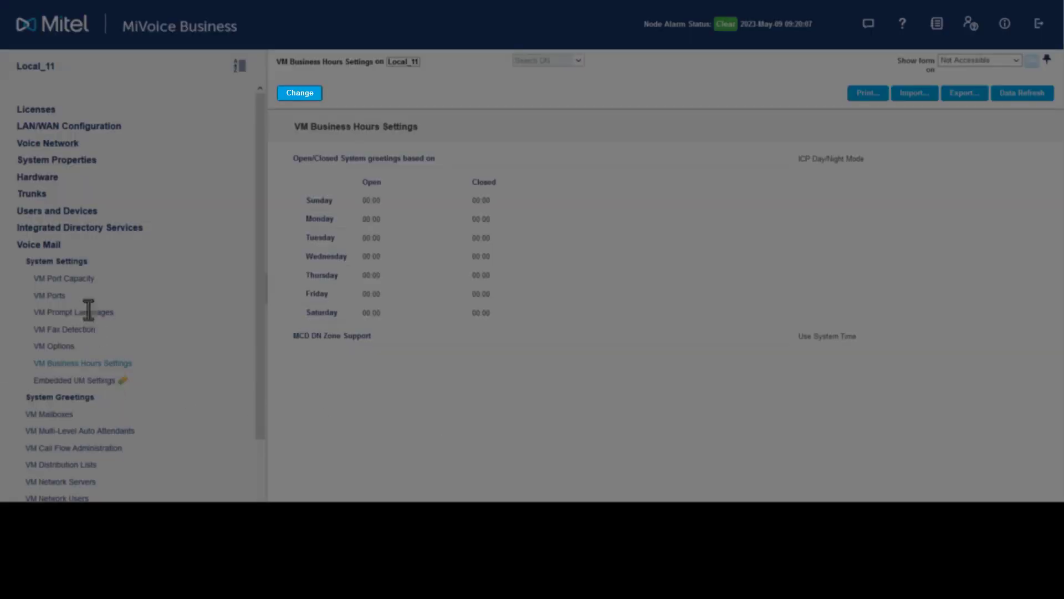
left_click(302, 96)
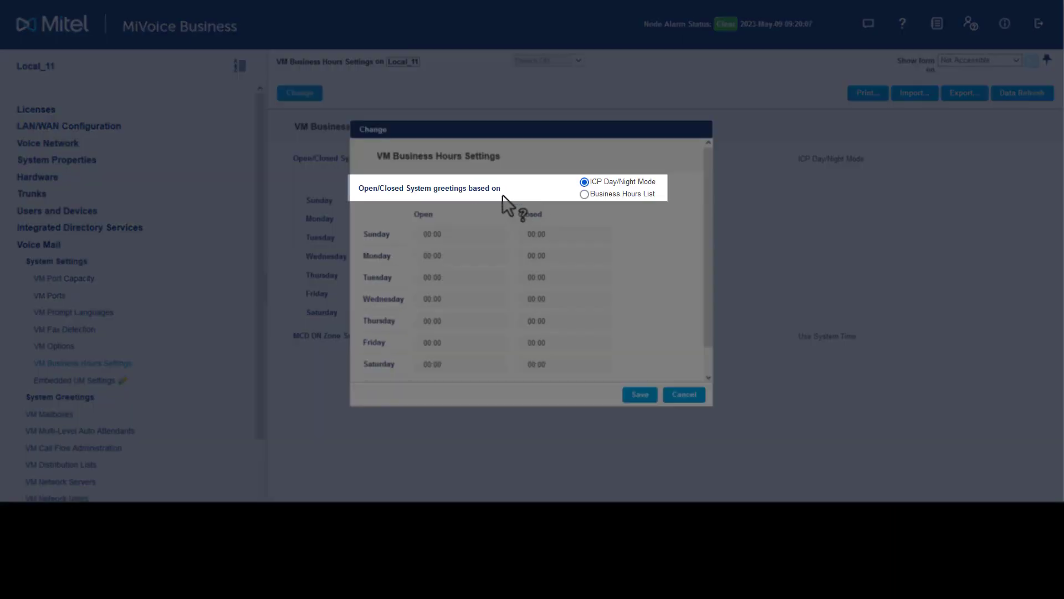
left_click(584, 194)
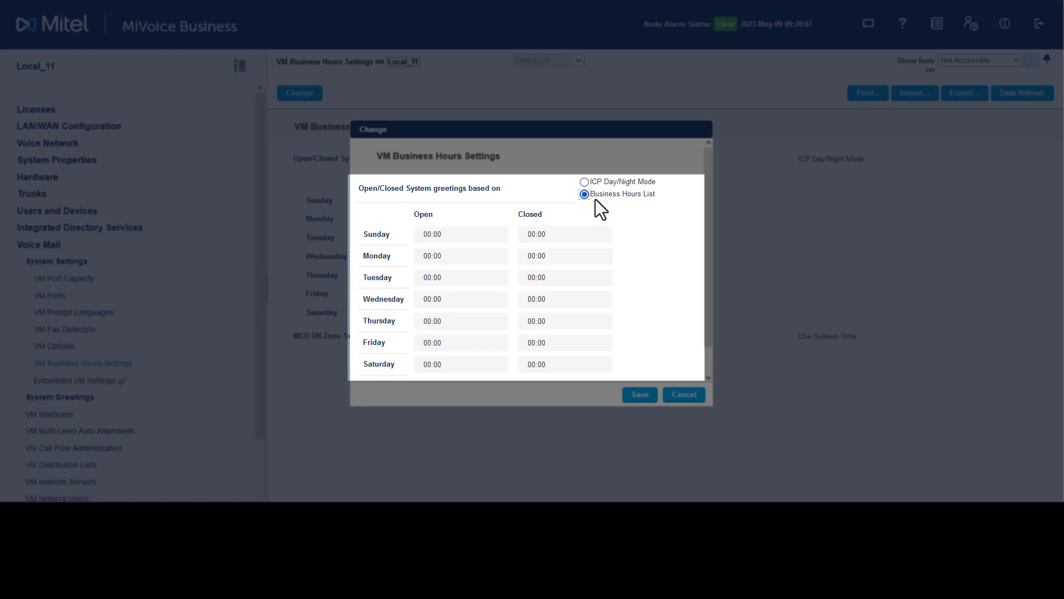
key("Up")
left_click(649, 399)
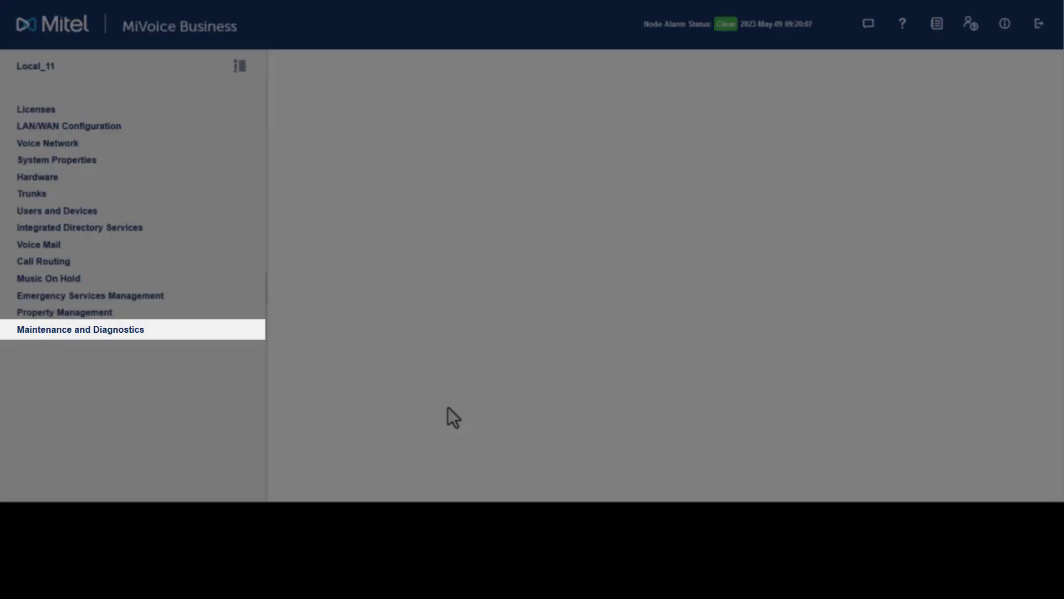
Step: Enter 'reset SYSTEM' in the Maintenance Commands console and submit it to get the confirmation prompt
left_click(111, 336)
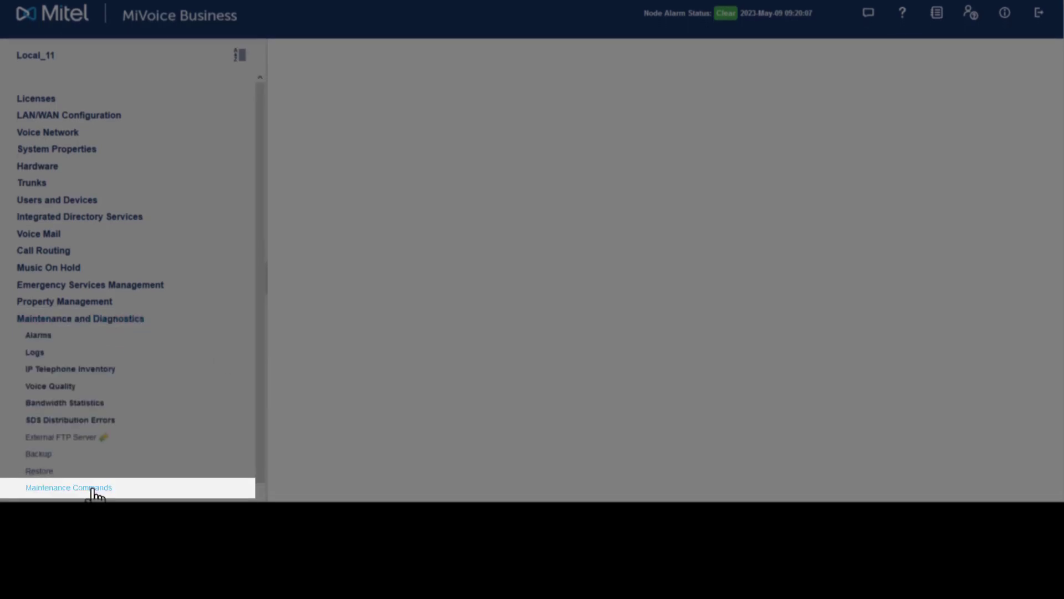
left_click(95, 488)
left_click(414, 121)
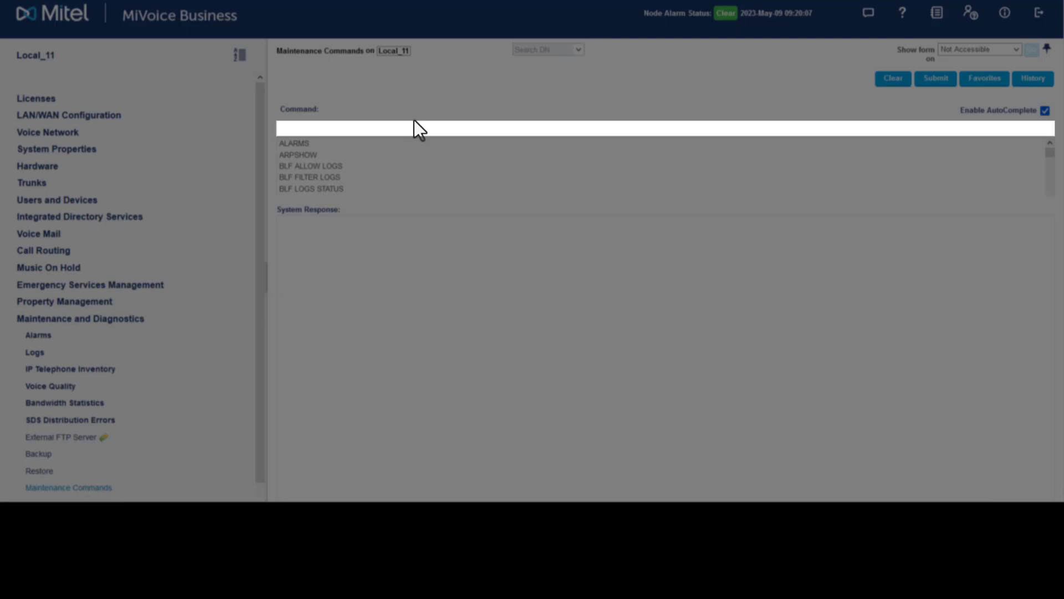
type("reset SYSTEM")
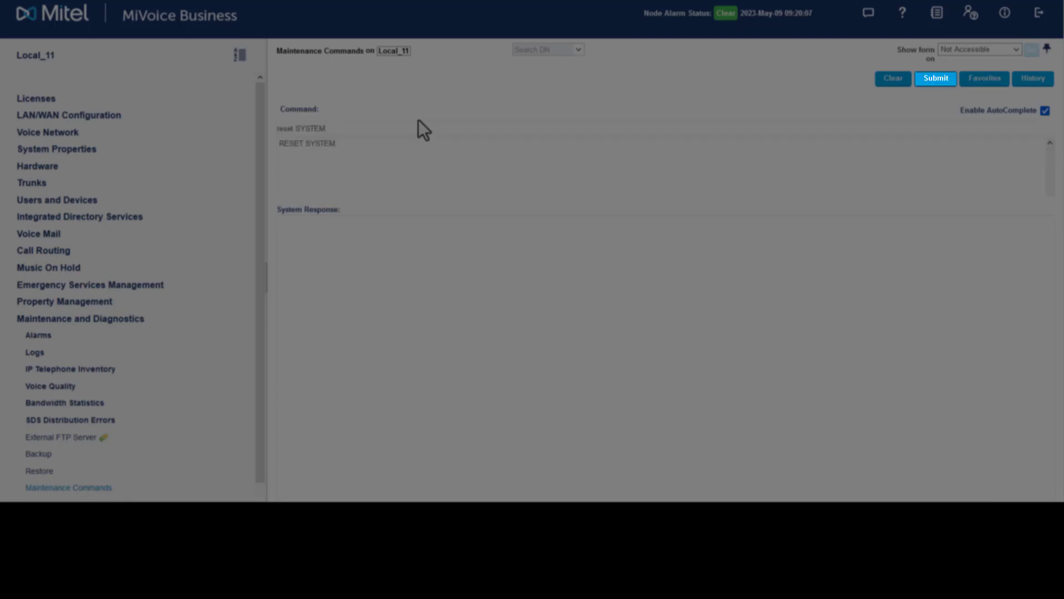
key("Return")
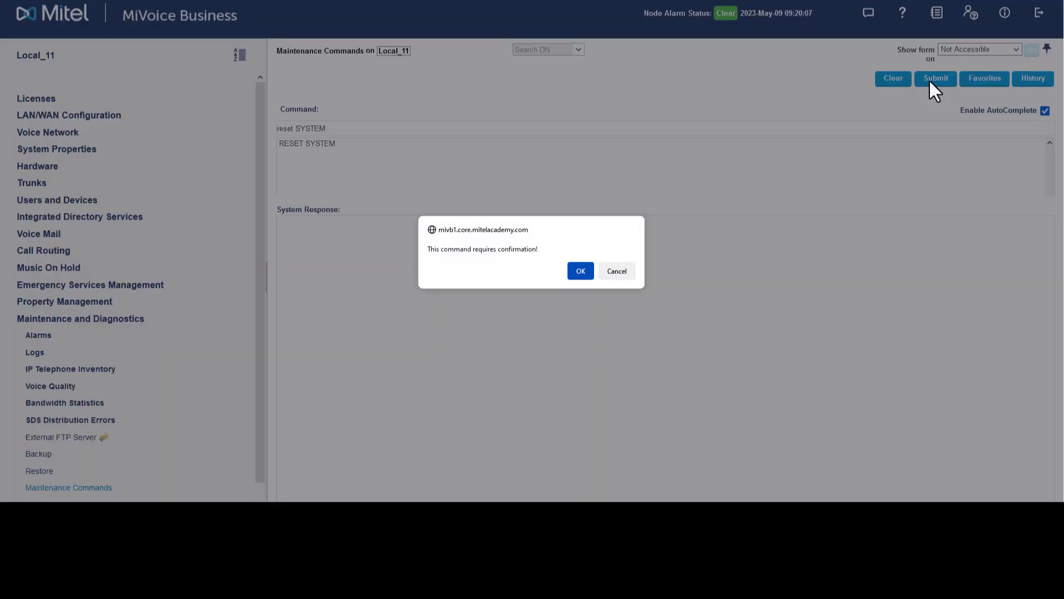